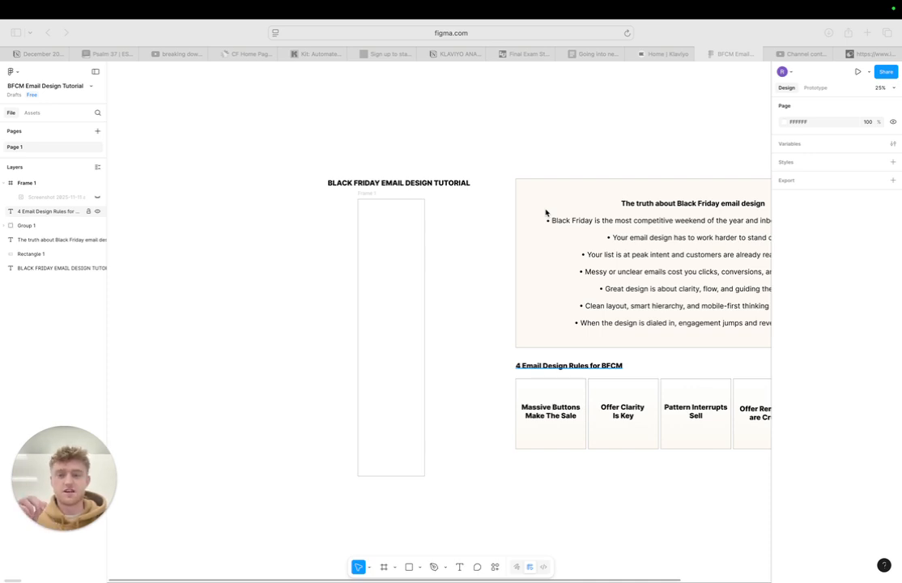
# Read through the notes panel about the truth of Black Friday email design.
pyautogui.click(647, 132)
pyautogui.hscroll(6, 647, 132)
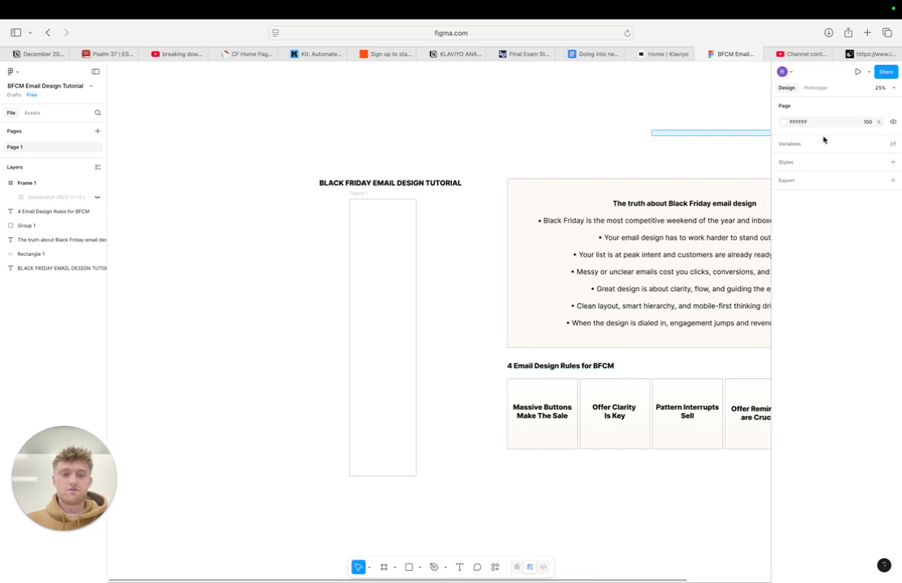
pyautogui.press('super+plus')
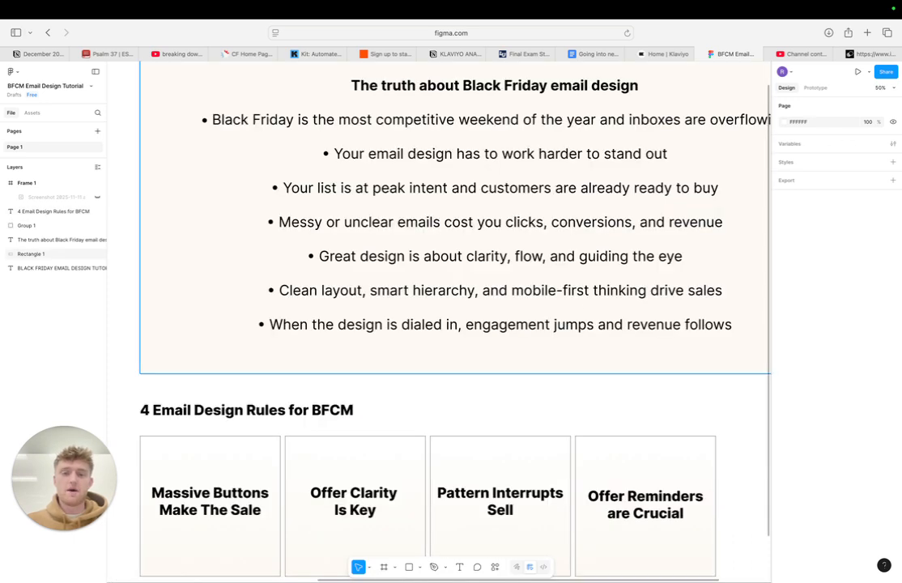
pyautogui.press('super+minus')
pyautogui.press('super+plus')
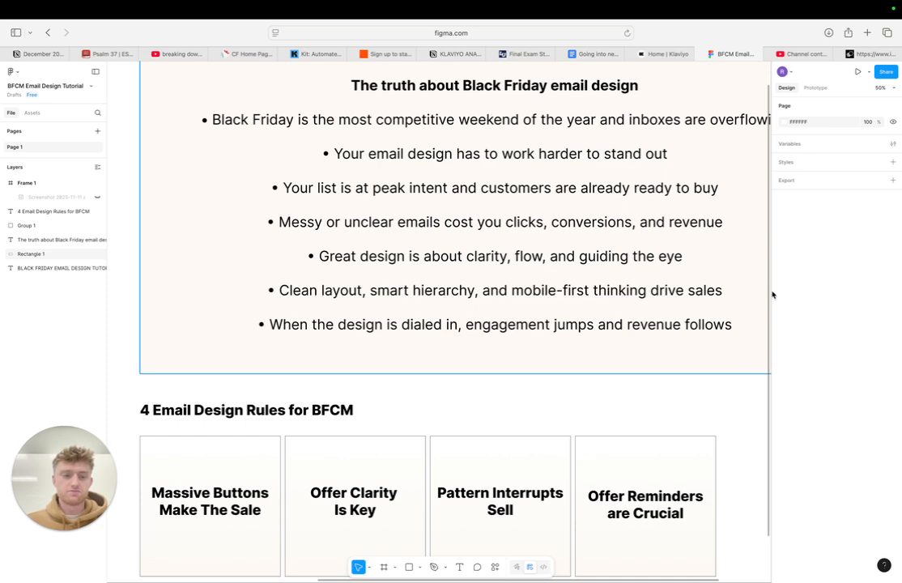
pyautogui.scroll(3, 769, 294)
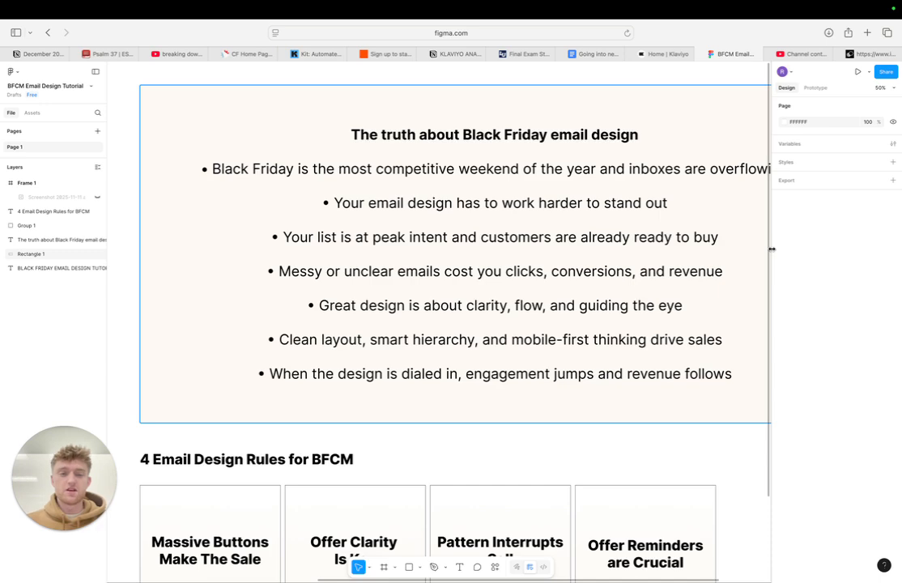
pyautogui.hscroll(3, 509, 473)
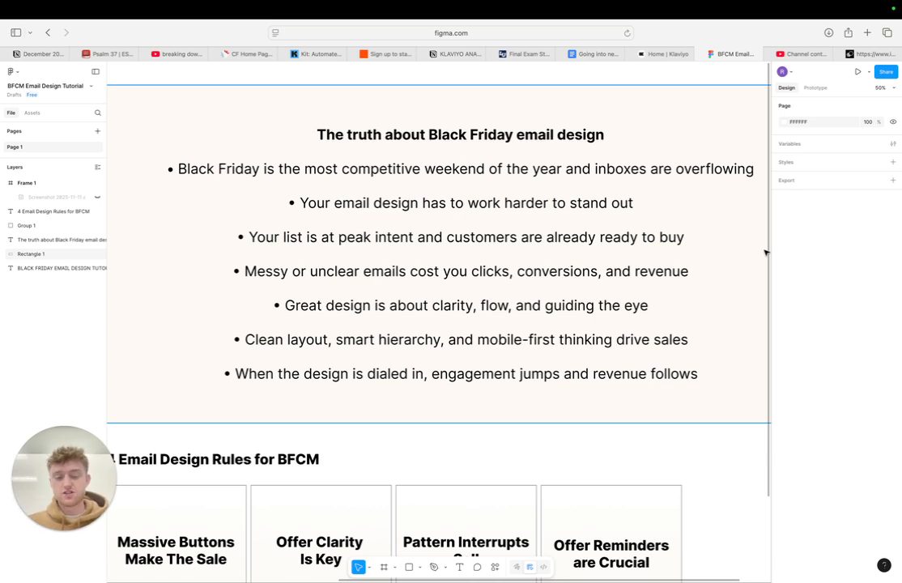
# Shift the BLACK FRIDAY EMAIL DESIGN TUTORIAL title slightly left above the empty email frame.
pyautogui.press('-')
pyautogui.press('-')
pyautogui.moveTo(275, 227); pyautogui.dragTo(13, 254)
pyautogui.press('+')
pyautogui.press('+')
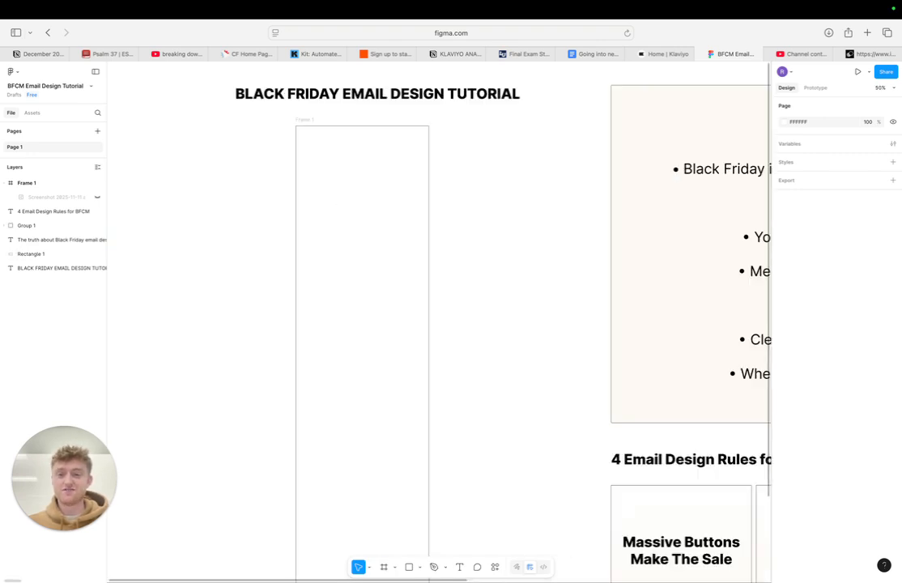
pyautogui.doubleClick(405, 93)
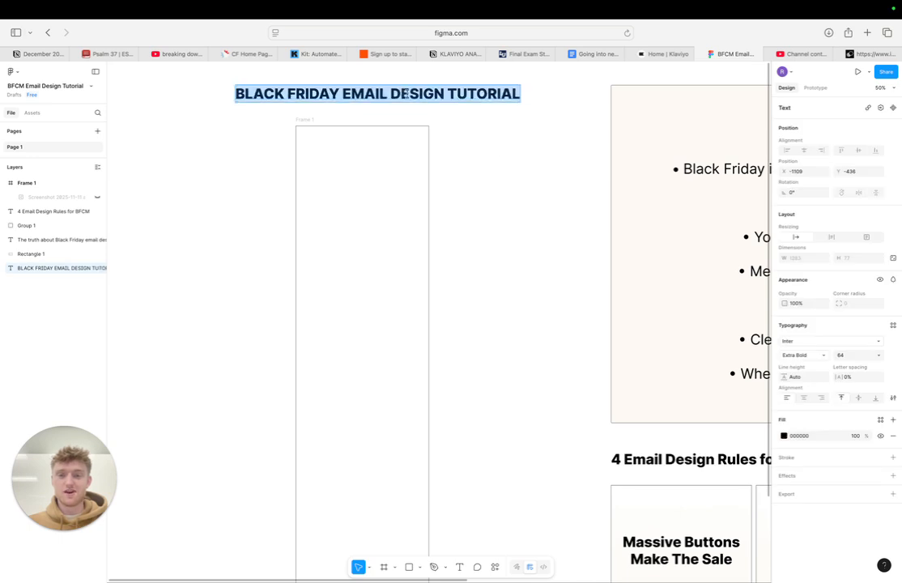
pyautogui.press('Escape')
pyautogui.moveTo(460, 96)
pyautogui.mouseDown()
pyautogui.moveTo(449, 96)
pyautogui.moveTo(456, 95)
pyautogui.mouseUp()
pyautogui.click(511, 202)
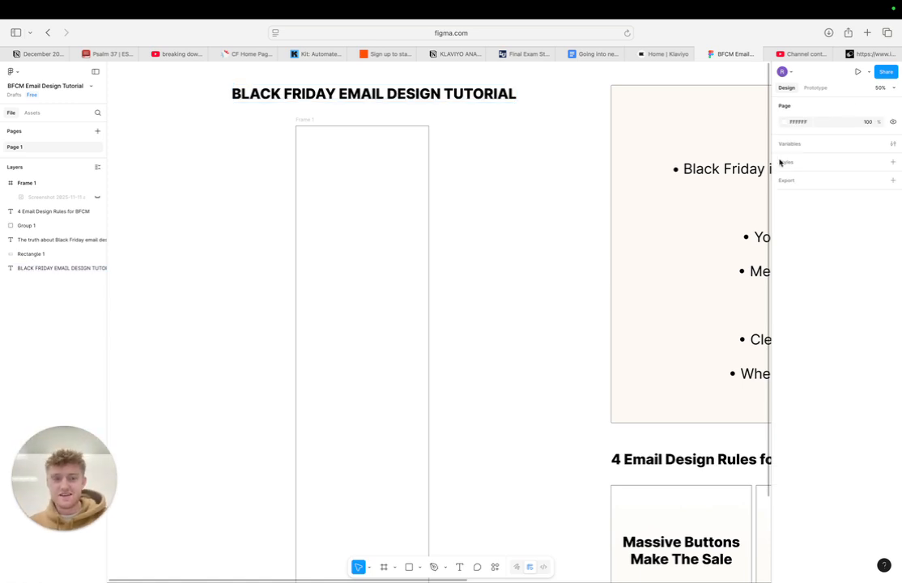
# Switch to the Intake website and examine the Starter Kits product page, including its offer and product images.
pyautogui.click(873, 55)
pyautogui.scroll(5, 889, 373)
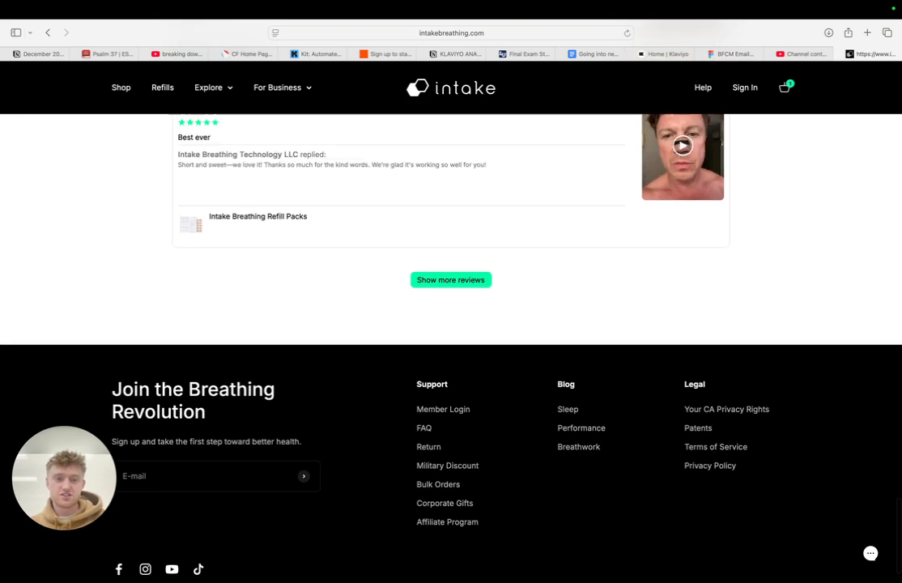
pyautogui.scroll(15, 883, 136)
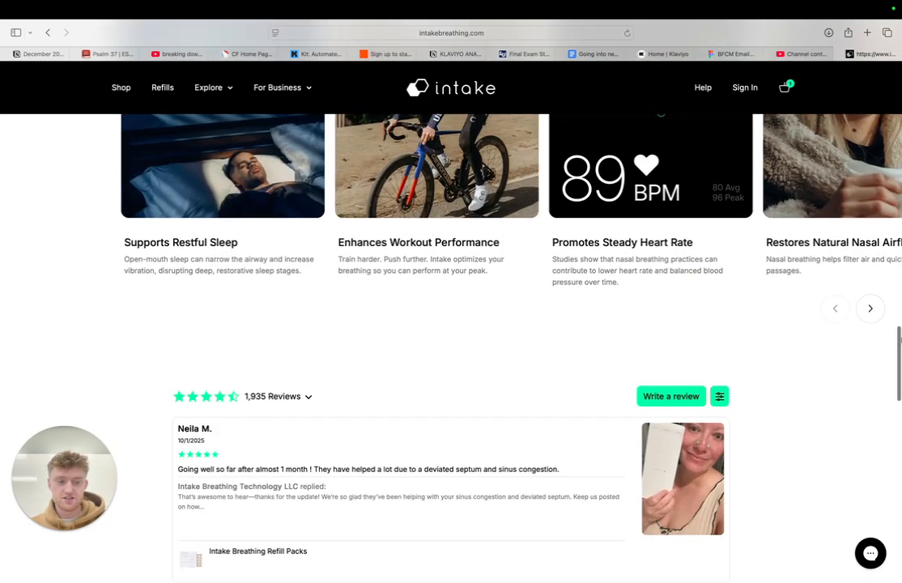
pyautogui.scroll(5, 884, 136)
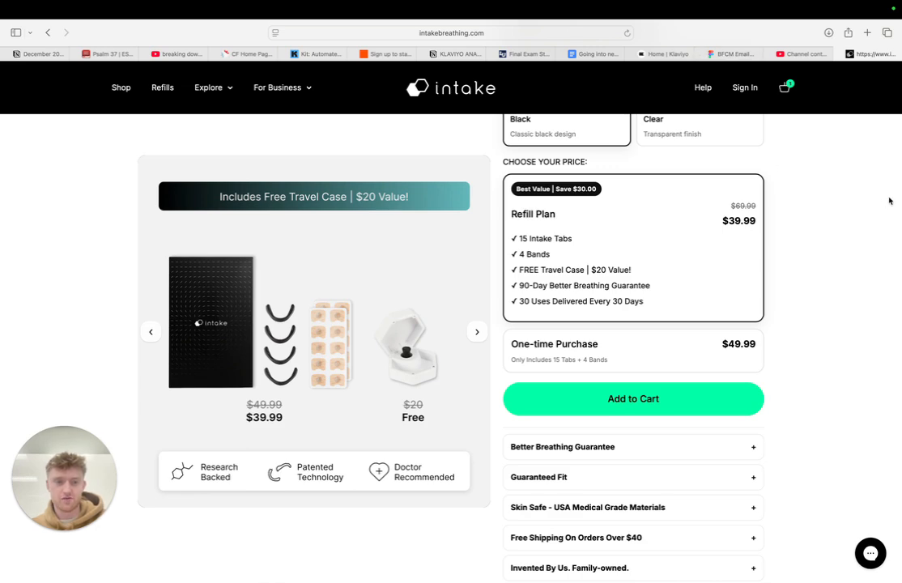
pyautogui.scroll(2, 888, 200)
pyautogui.scroll(1, 888, 199)
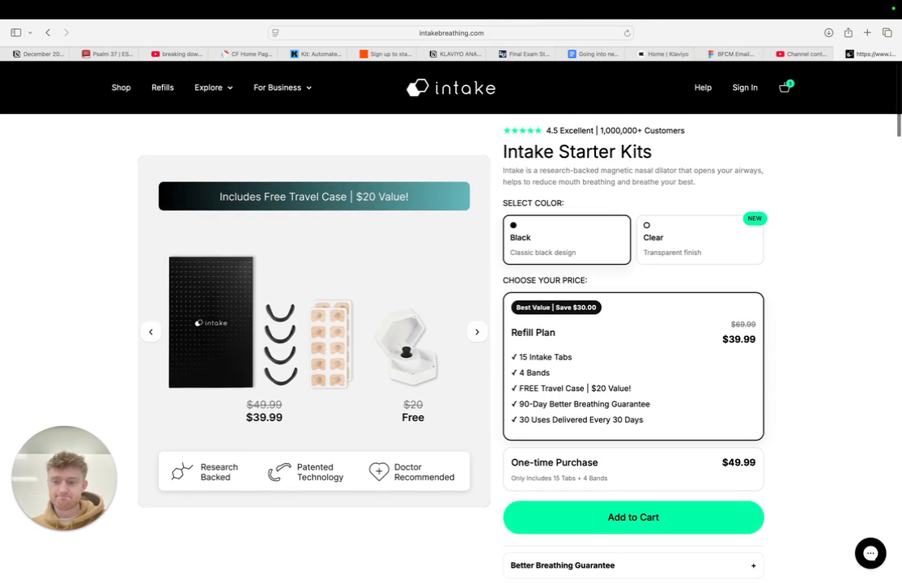
pyautogui.click(478, 332)
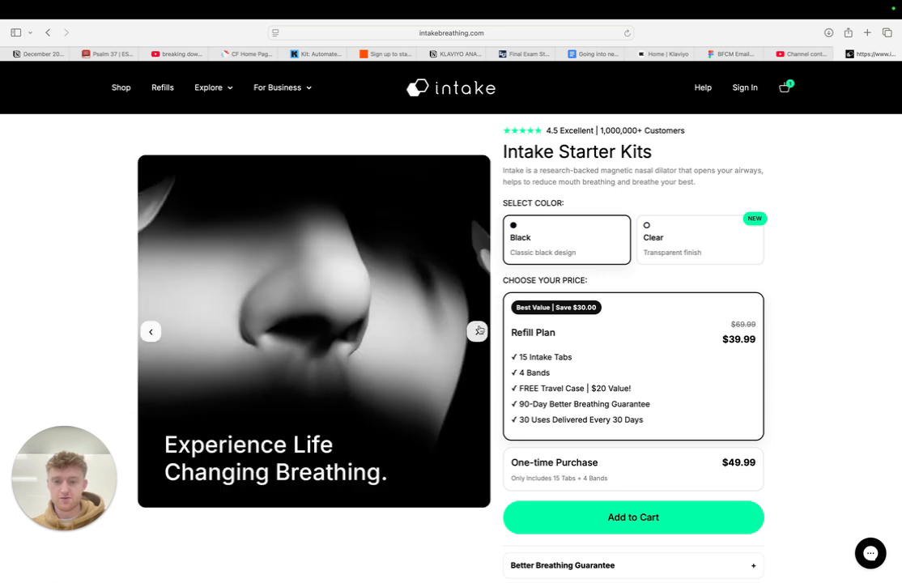
# Return to the BFCM Email Design Tutorial file in Figma and go through the four email design rule cards one by one.
pyautogui.click(712, 54)
pyautogui.press('-')
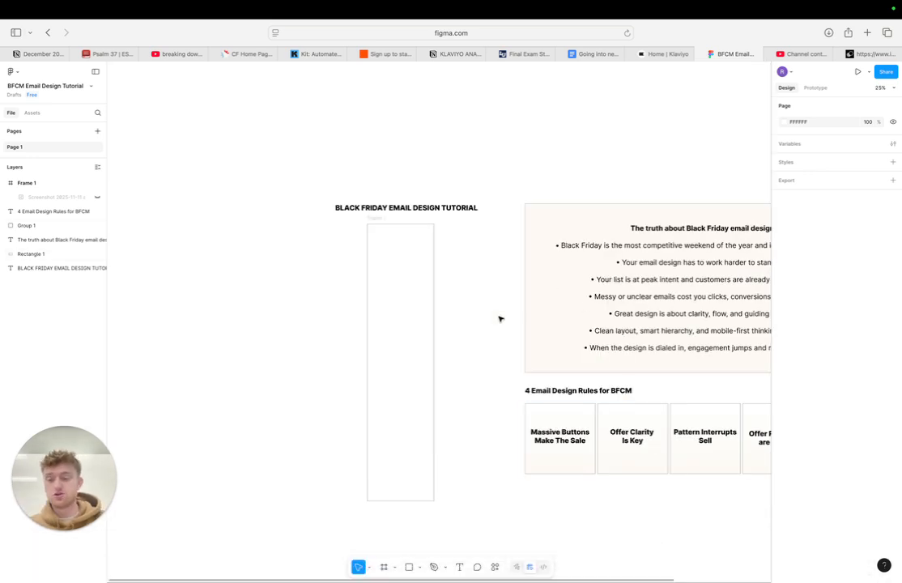
pyautogui.moveTo(750, 389); pyautogui.dragTo(844, 380)
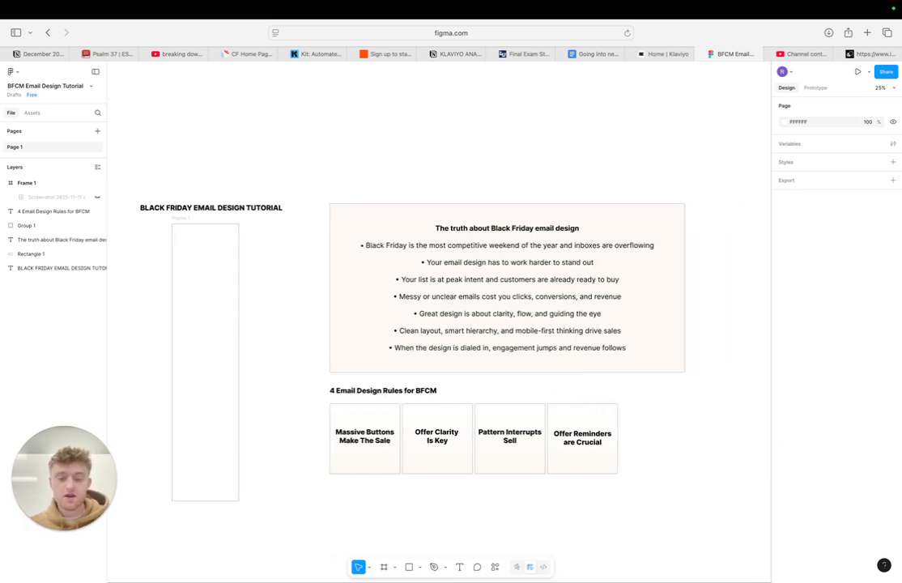
pyautogui.press('+')
pyautogui.scroll(-5, 770, 300)
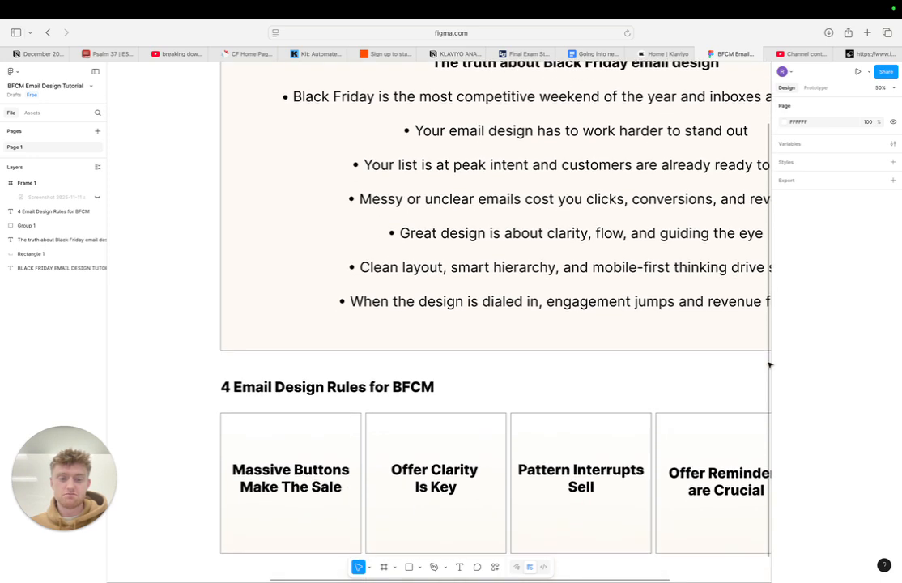
pyautogui.press('-')
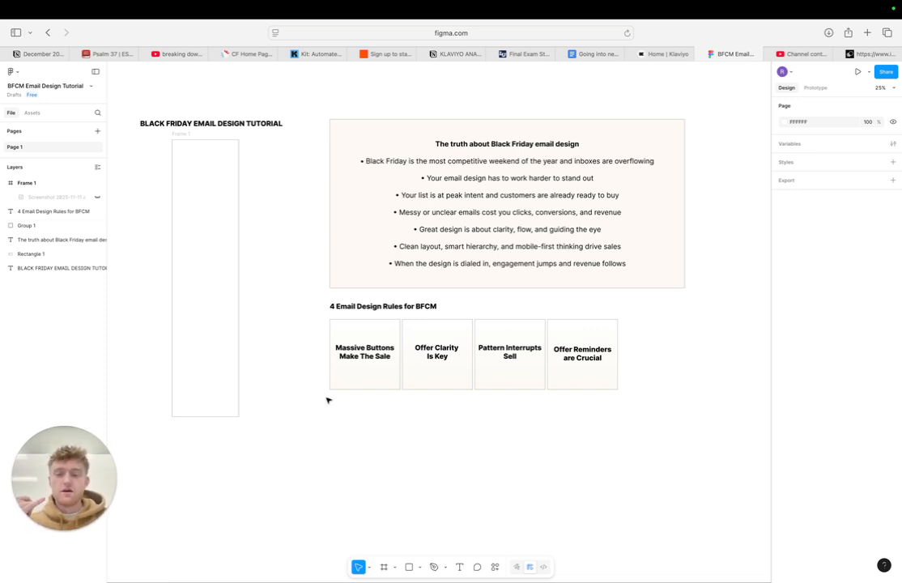
pyautogui.click(366, 350)
pyautogui.doubleClick(366, 356)
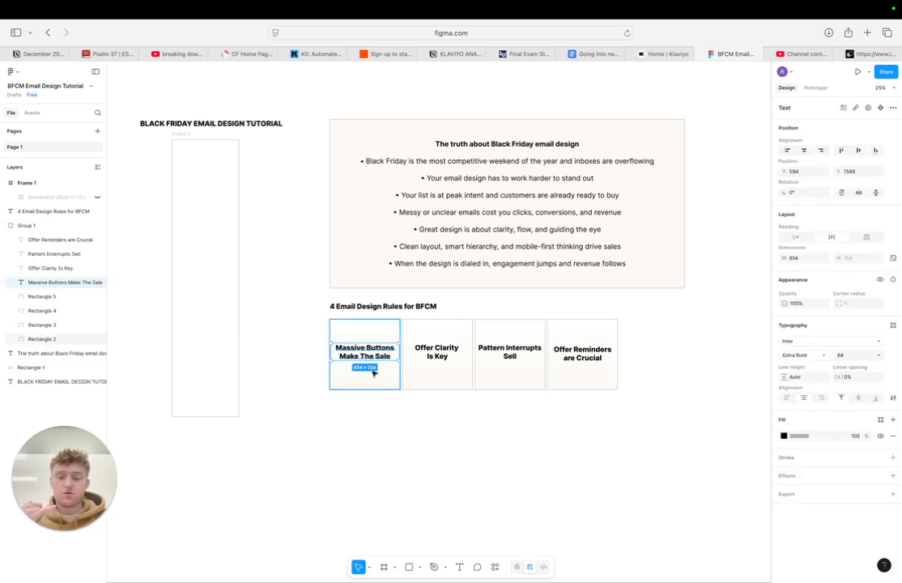
pyautogui.click(372, 373)
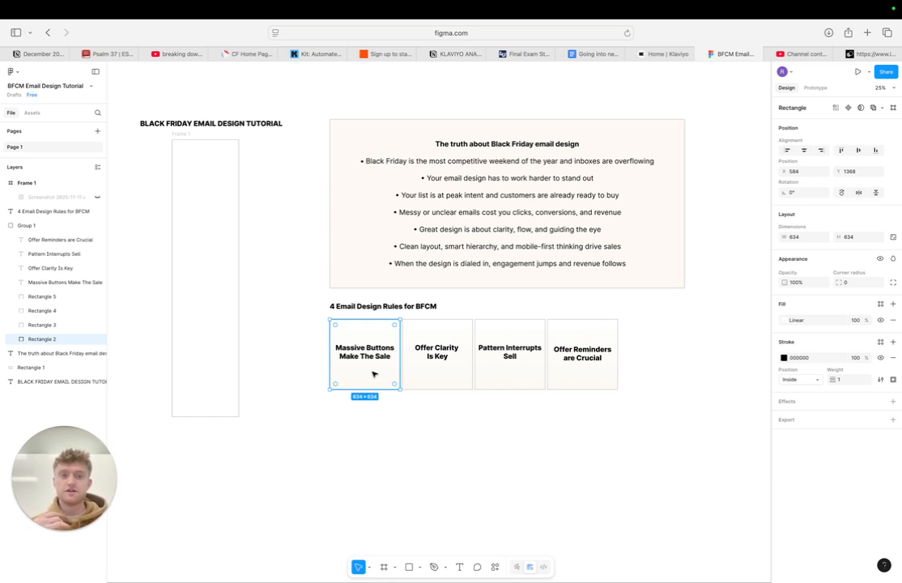
pyautogui.click(467, 363)
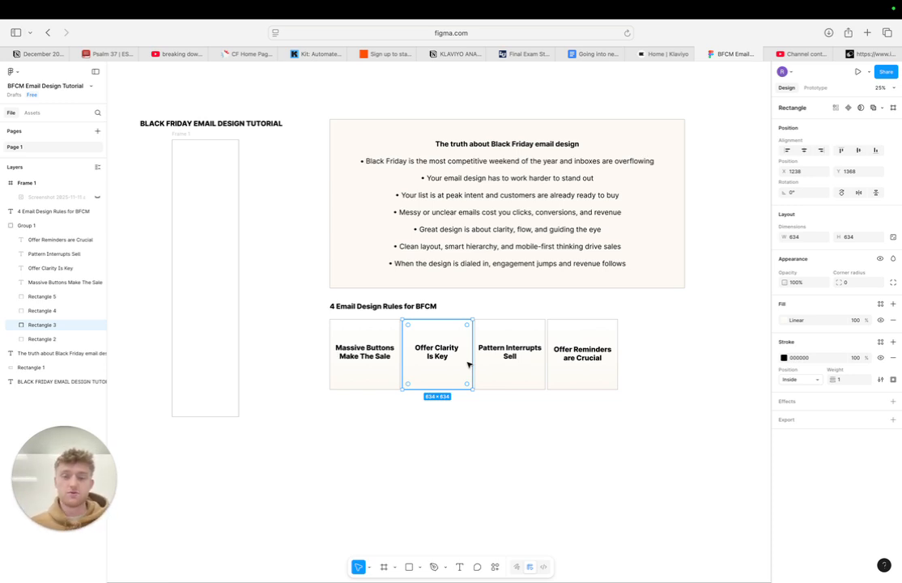
pyautogui.click(517, 368)
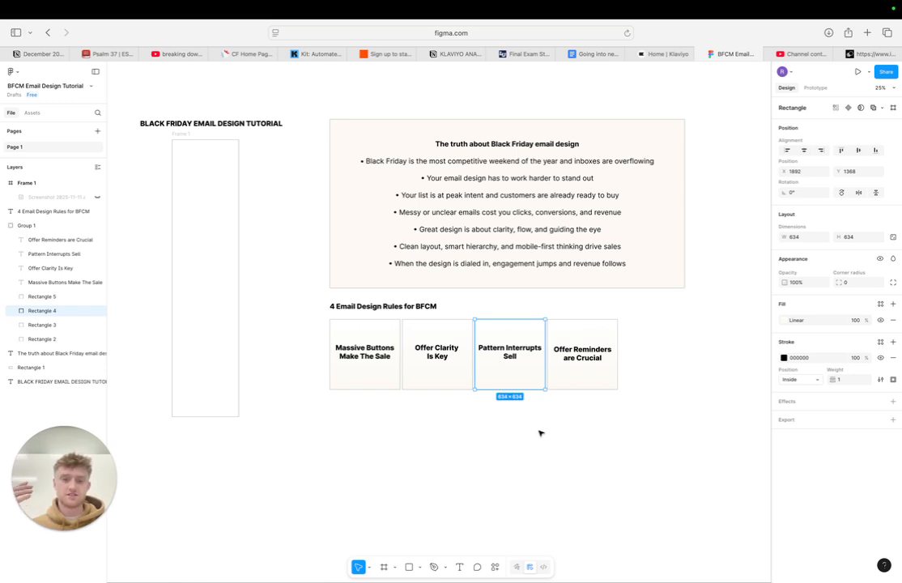
pyautogui.click(579, 384)
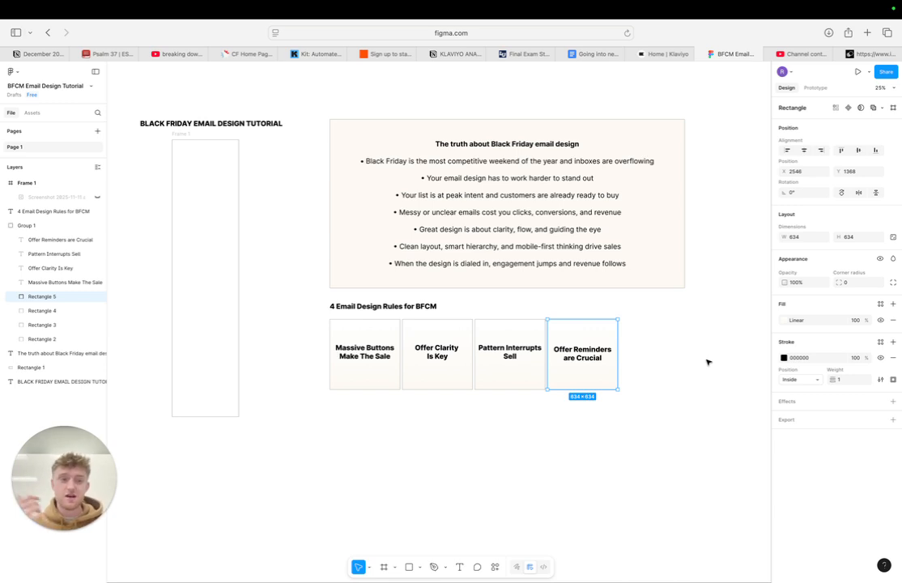
pyautogui.click(706, 363)
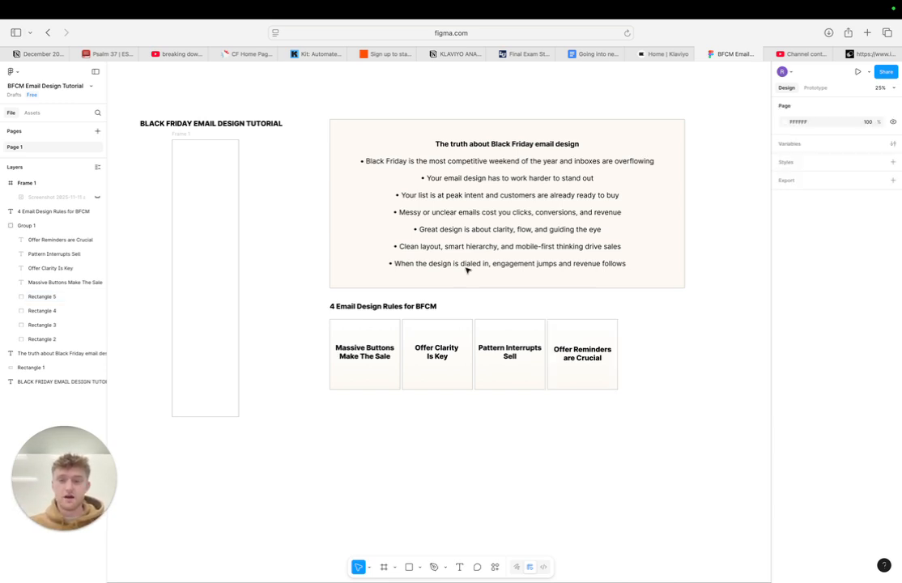
# Make the hidden screenshot image layer inside Frame 1 visible.
pyautogui.moveTo(163, 101); pyautogui.dragTo(42, 100)
pyautogui.press('+')
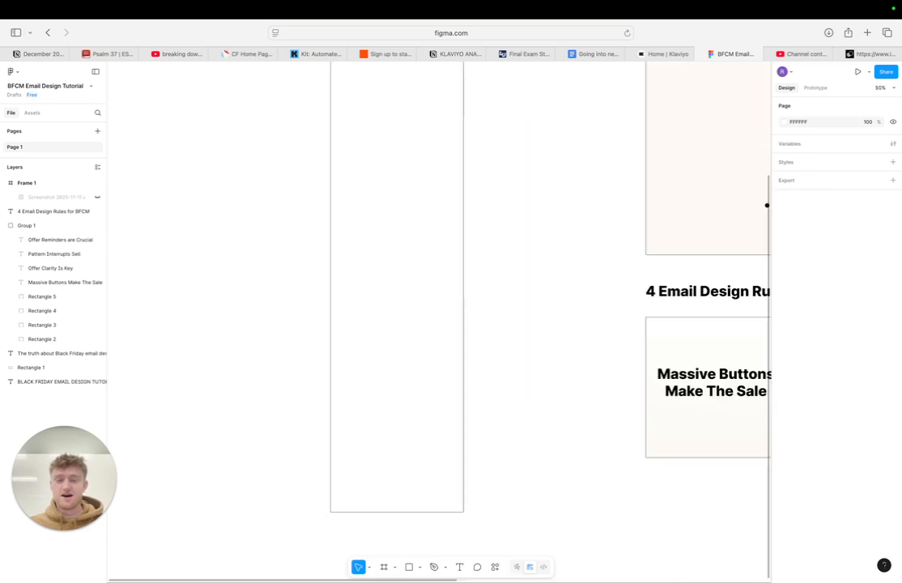
pyautogui.scroll(5, 765, 243)
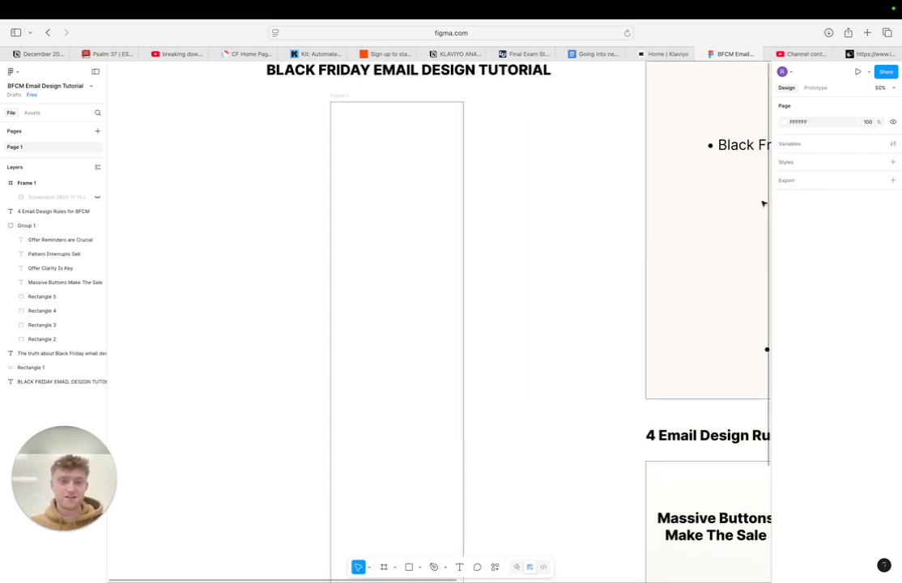
pyautogui.click(97, 198)
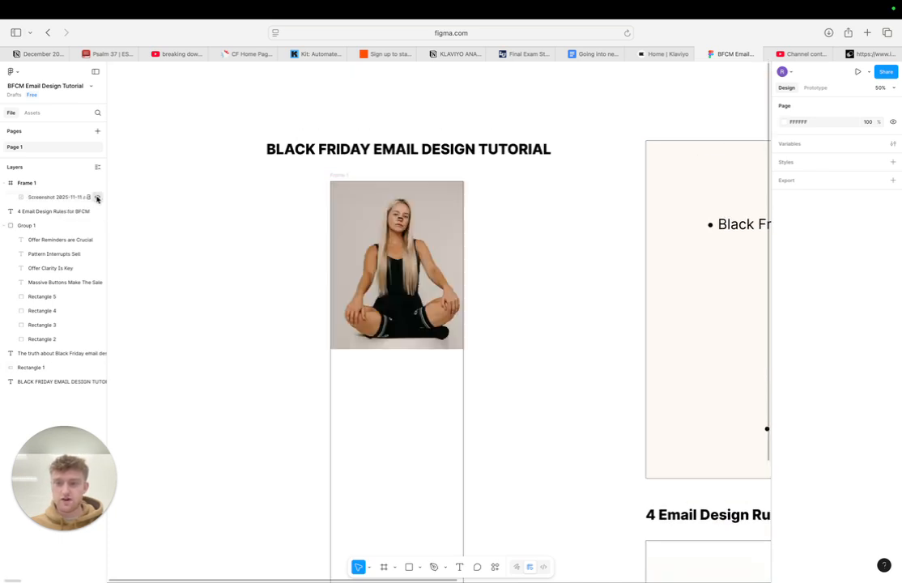
# Move the model photo down about 94 px to leave a strip above it, and enlarge it slightly to about 609 × 766.
pyautogui.press('super+plus')
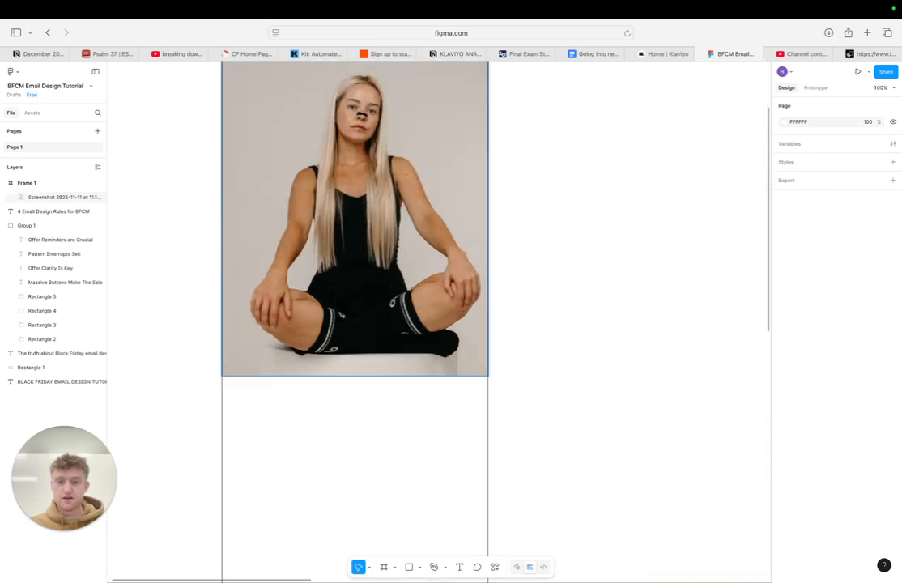
pyautogui.press('super+minus')
pyautogui.press('super+plus')
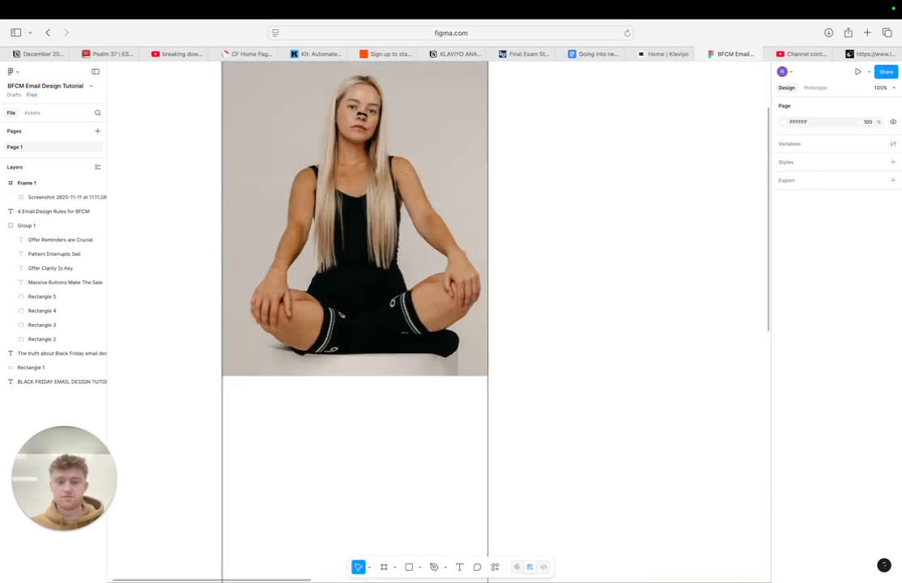
pyautogui.moveTo(769, 201); pyautogui.dragTo(768, 133)
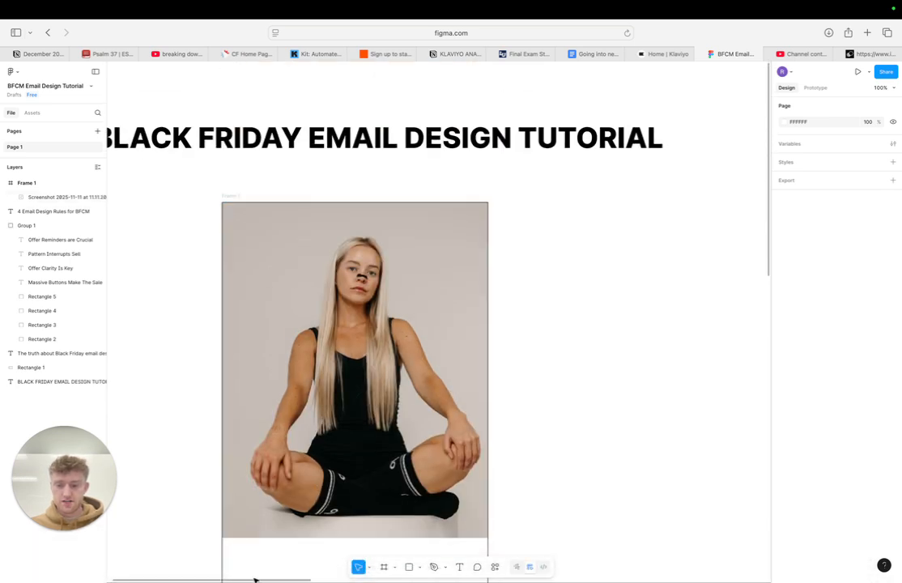
pyautogui.moveTo(254, 580)
pyautogui.mouseDown()
pyautogui.moveTo(217, 579)
pyautogui.moveTo(241, 578)
pyautogui.mouseUp()
pyautogui.click(497, 308)
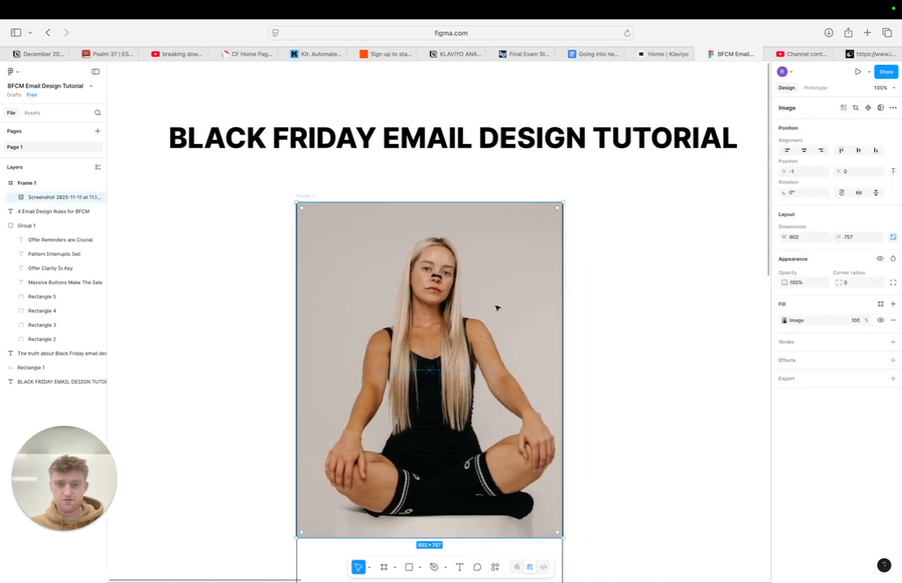
pyautogui.moveTo(497, 332); pyautogui.dragTo(495, 372)
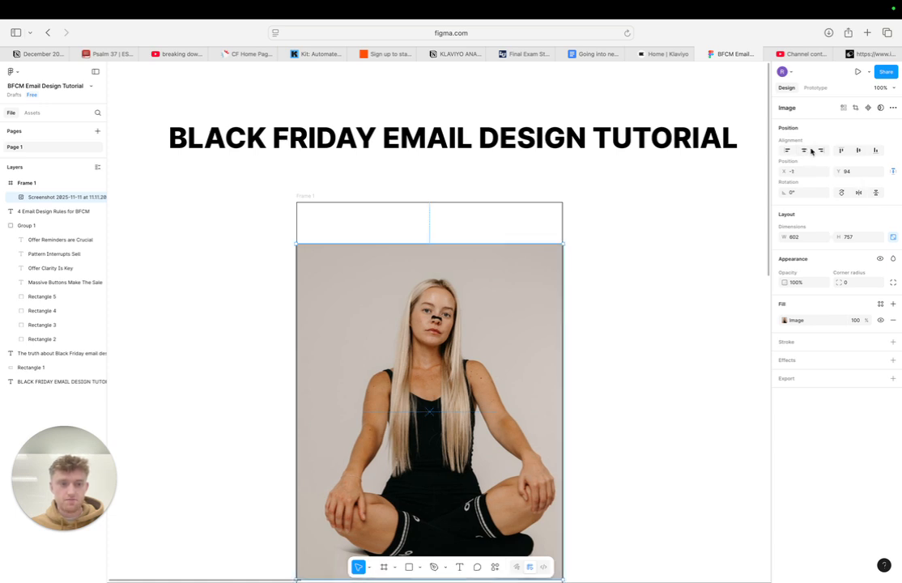
pyautogui.press('Right')
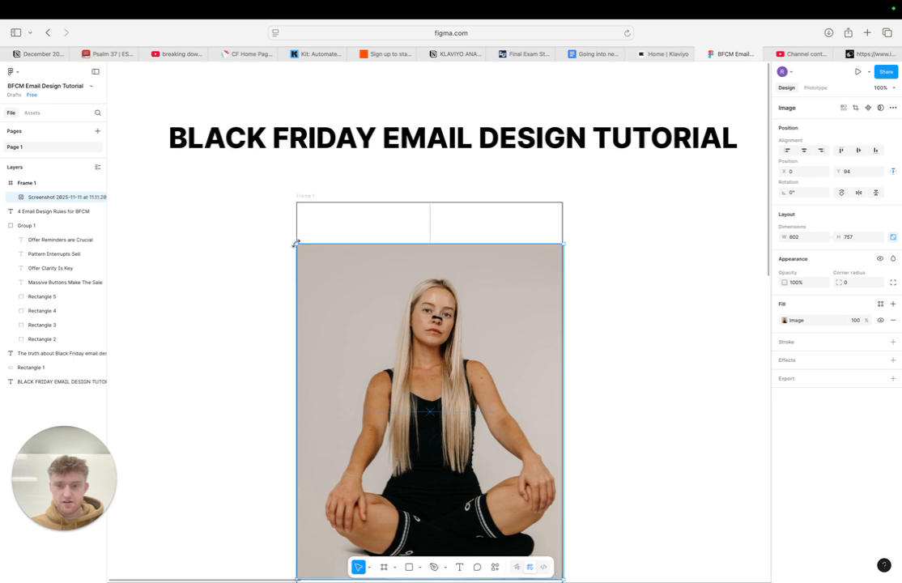
pyautogui.moveTo(297, 242); pyautogui.dragTo(294, 240)
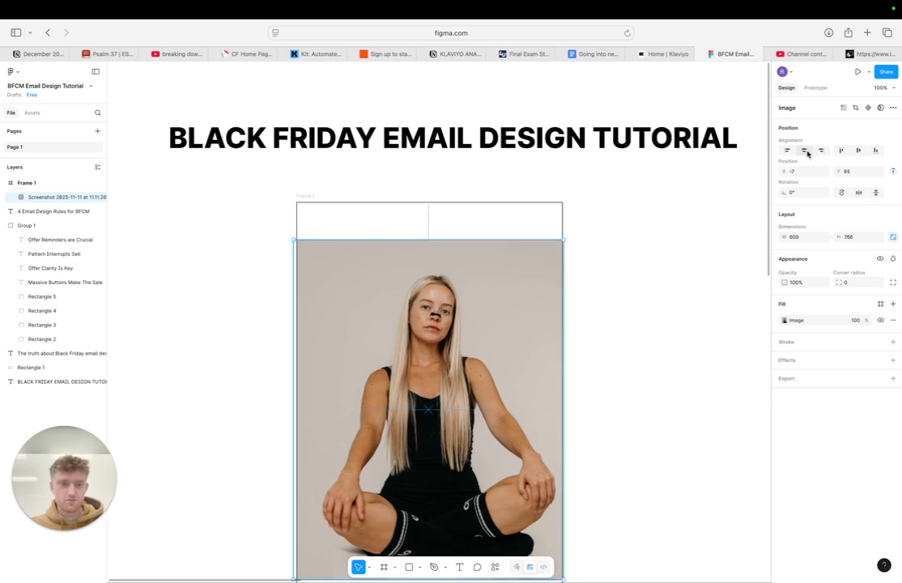
# Draw a 609 × 100 rectangle across the top of Frame 1 and fill it with backdrop colour C3BCB4 sampled from the photo.
pyautogui.click(409, 567)
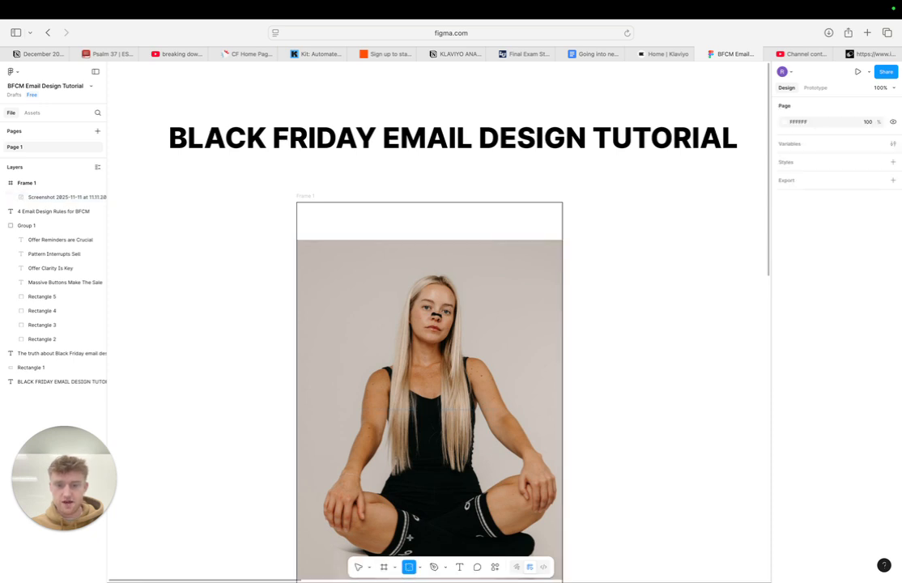
pyautogui.click(417, 292)
pyautogui.moveTo(444, 326); pyautogui.dragTo(559, 222)
pyautogui.click(784, 320)
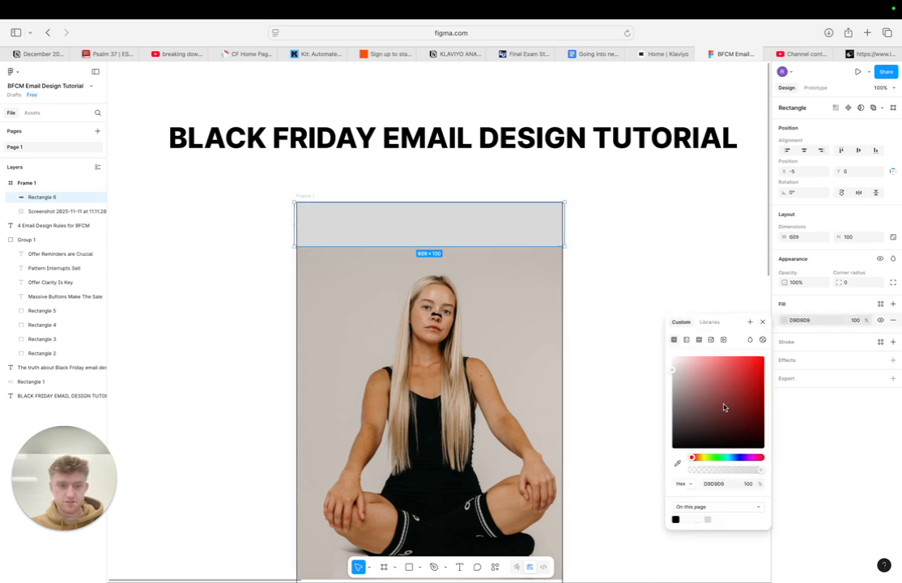
pyautogui.click(678, 463)
pyautogui.click(481, 251)
pyautogui.click(658, 211)
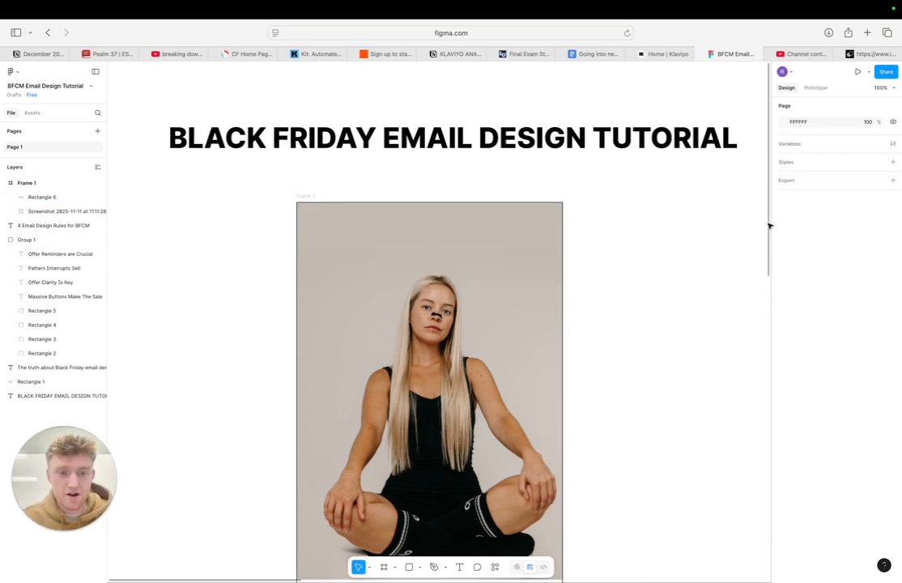
# Move the model photo in Frame 1 down to Y 123.
pyautogui.moveTo(768, 226); pyautogui.dragTo(768, 284)
pyautogui.click(431, 292)
pyautogui.moveTo(433, 292); pyautogui.dragTo(433, 308)
pyautogui.press('Down')
pyautogui.press('Down')
pyautogui.press('Down')
pyautogui.press('Down')
pyautogui.press('Down')
pyautogui.press('Down')
pyautogui.press('Down')
pyautogui.press('Down')
pyautogui.press('Down')
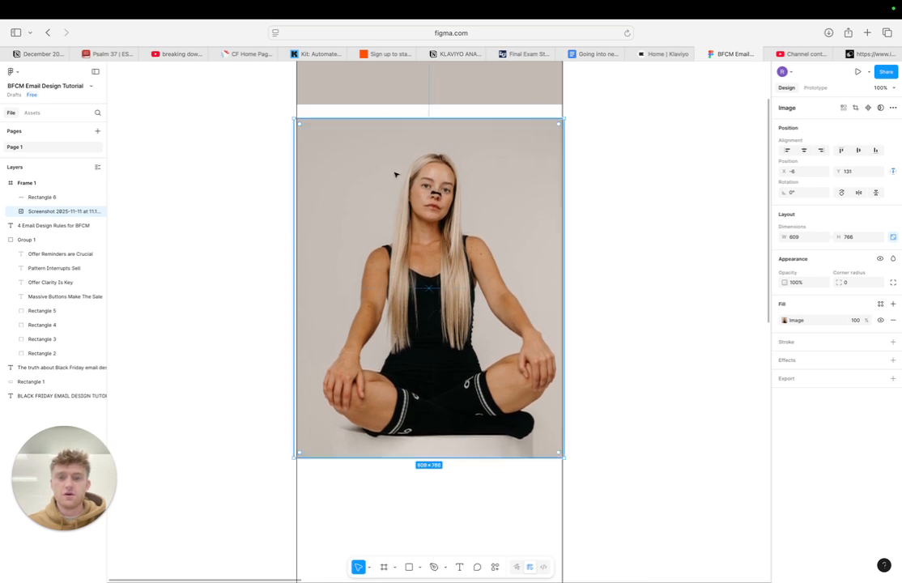
pyautogui.press('Up')
pyautogui.press('Up')
pyautogui.press('Up')
pyautogui.press('Up')
pyautogui.press('Up')
pyautogui.press('Up')
pyautogui.press('Up')
# Extend the header rectangle's bottom edge down to the photo, making it 123 high.
pyautogui.click(404, 97)
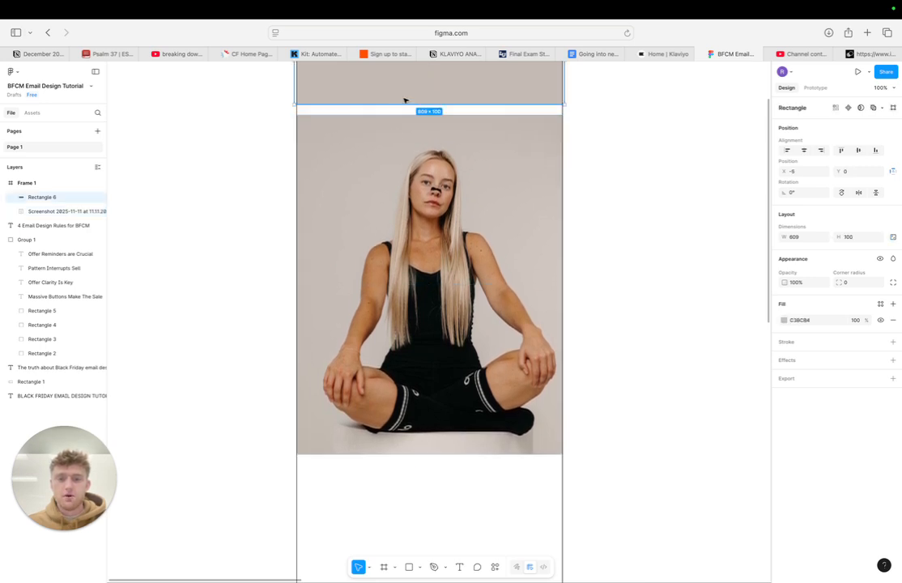
pyautogui.moveTo(405, 104); pyautogui.dragTo(403, 117)
pyautogui.click(749, 198)
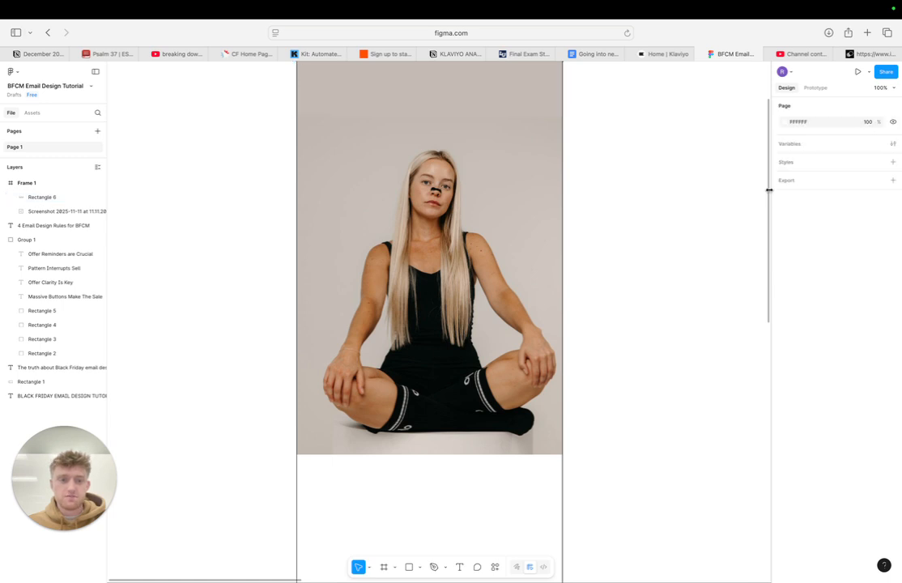
# Change the header rectangle's fill to a linear gradient, sampling C0B9B1 and C2B9B2 from the photo's upper edge for the 0% and 100% stops.
pyautogui.scroll(3, 768, 183)
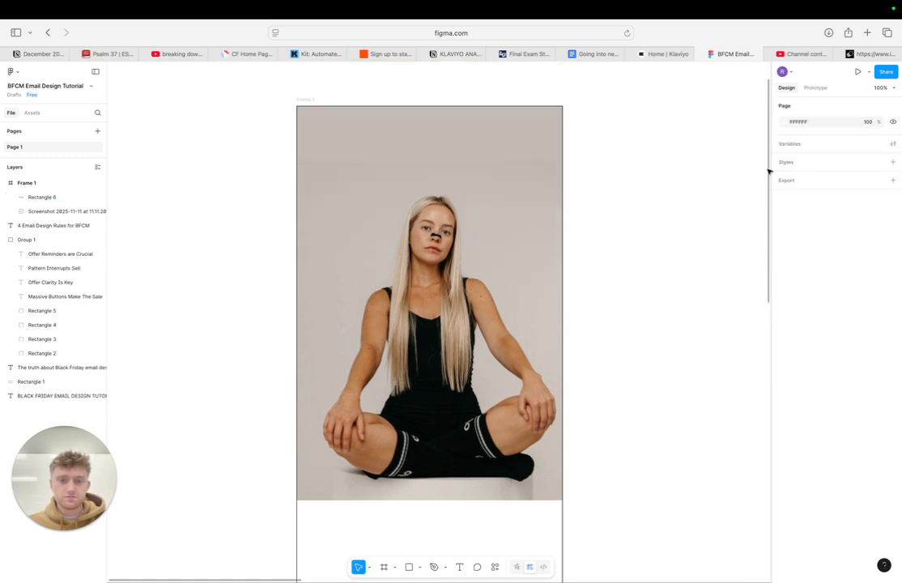
pyautogui.click(431, 143)
pyautogui.click(783, 319)
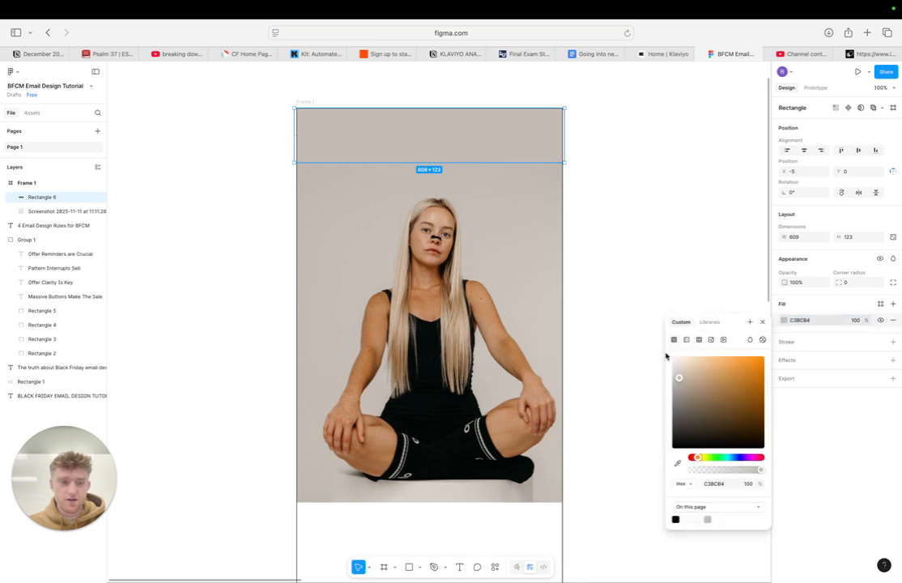
pyautogui.click(688, 339)
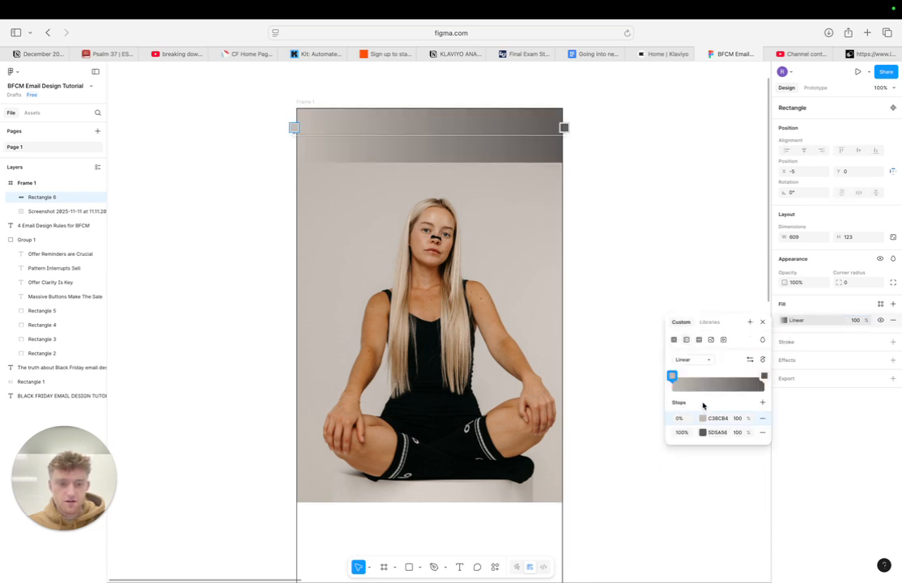
pyautogui.click(702, 418)
pyautogui.click(570, 509)
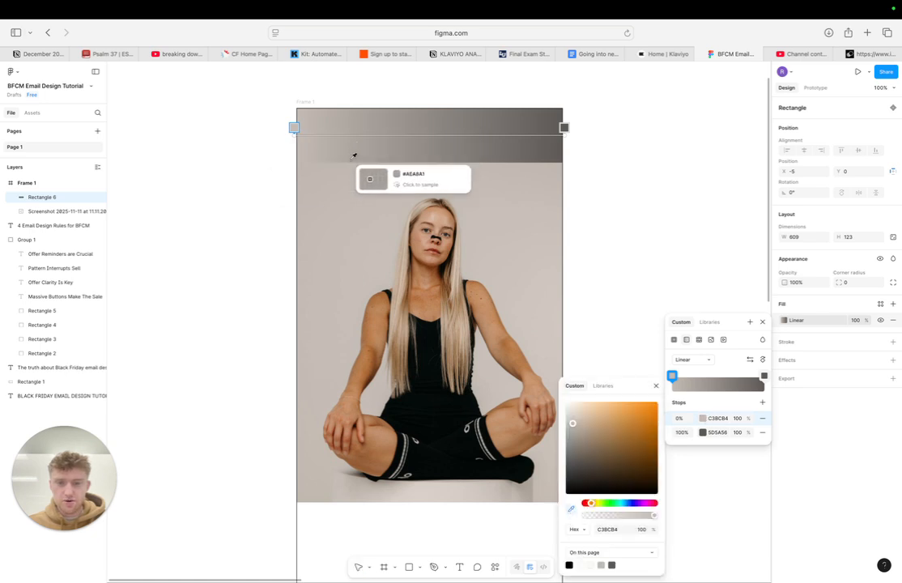
pyautogui.click(350, 162)
pyautogui.click(702, 433)
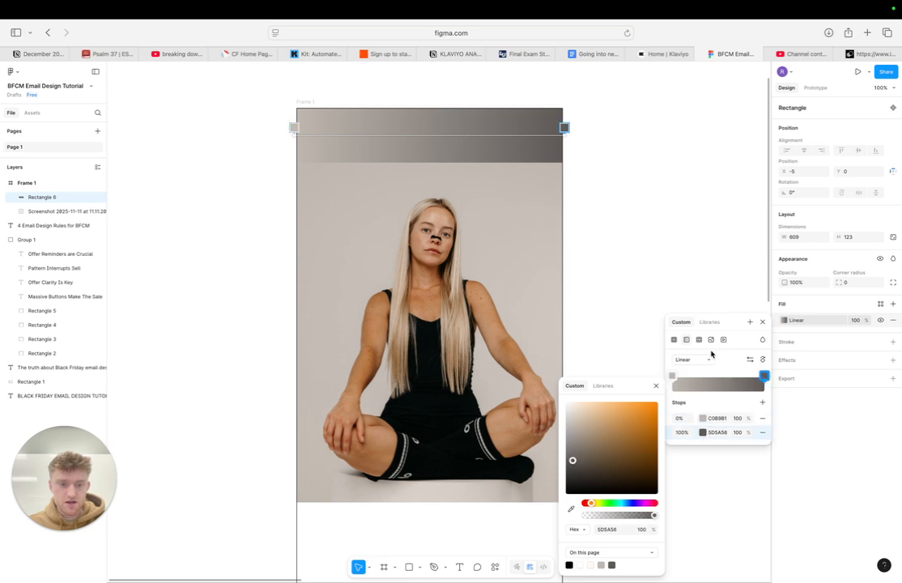
pyautogui.click(570, 508)
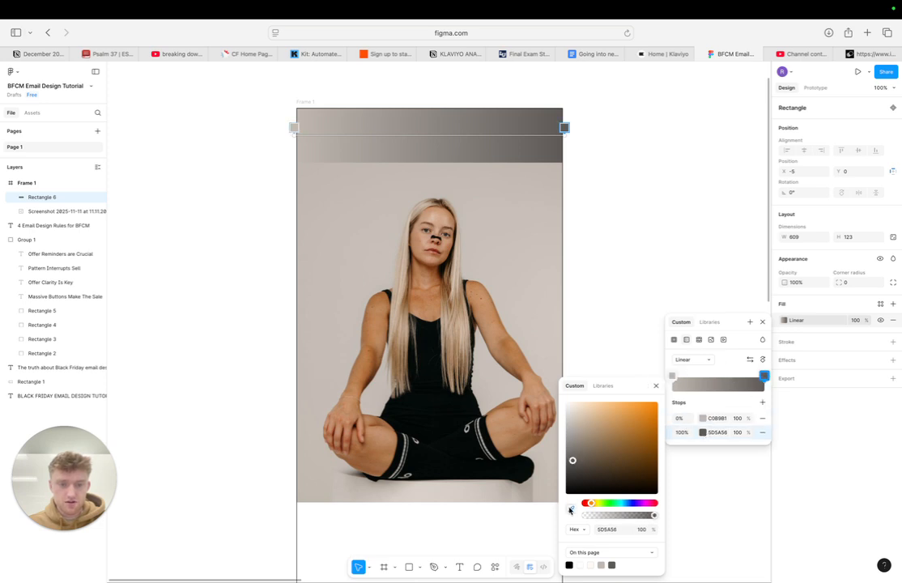
pyautogui.click(513, 162)
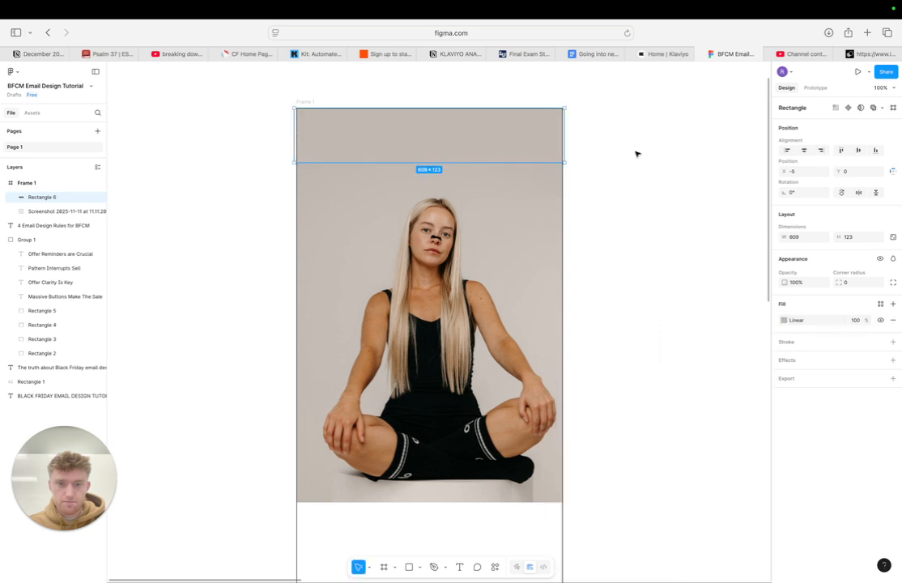
pyautogui.click(637, 154)
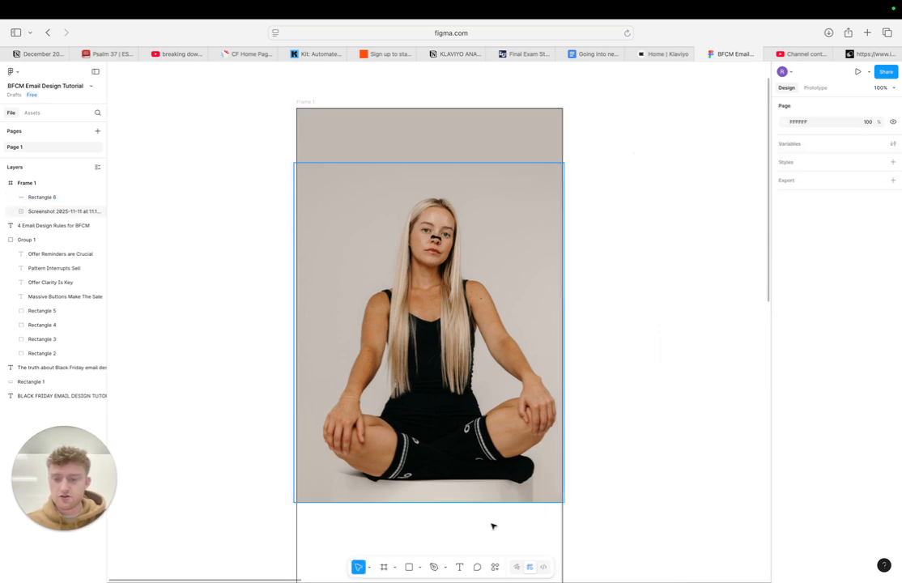
# Copy the logo image from the Intake website into Frame 1 in Figma, scaled down and centred in the header strip.
pyautogui.click(872, 54)
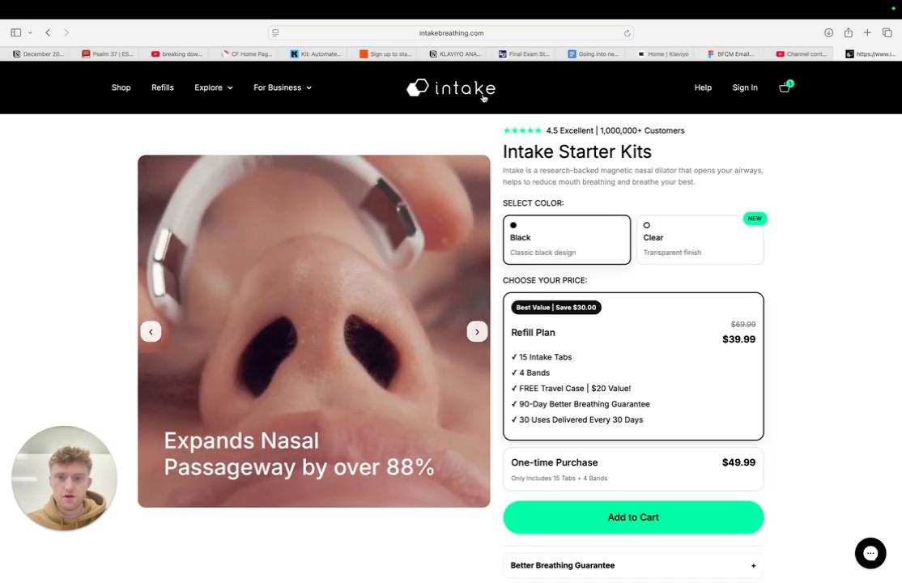
pyautogui.rightClick(471, 88)
pyautogui.click(501, 286)
pyautogui.click(733, 54)
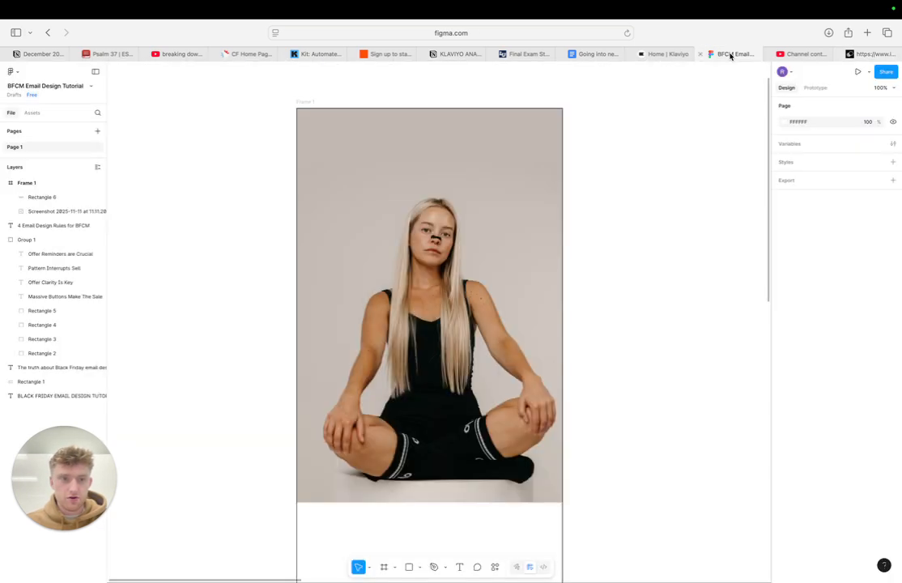
pyautogui.press('super+v')
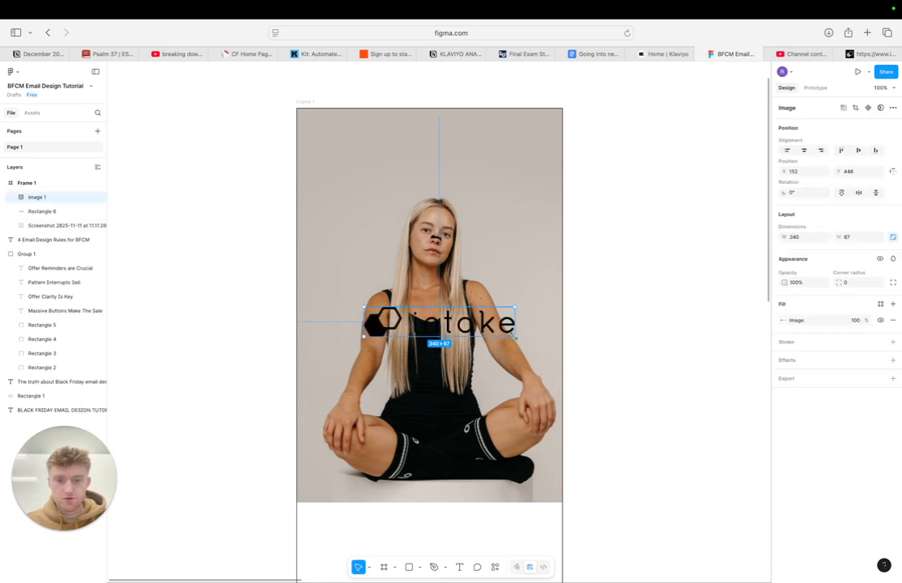
pyautogui.moveTo(514, 335); pyautogui.dragTo(442, 136)
pyautogui.click(611, 147)
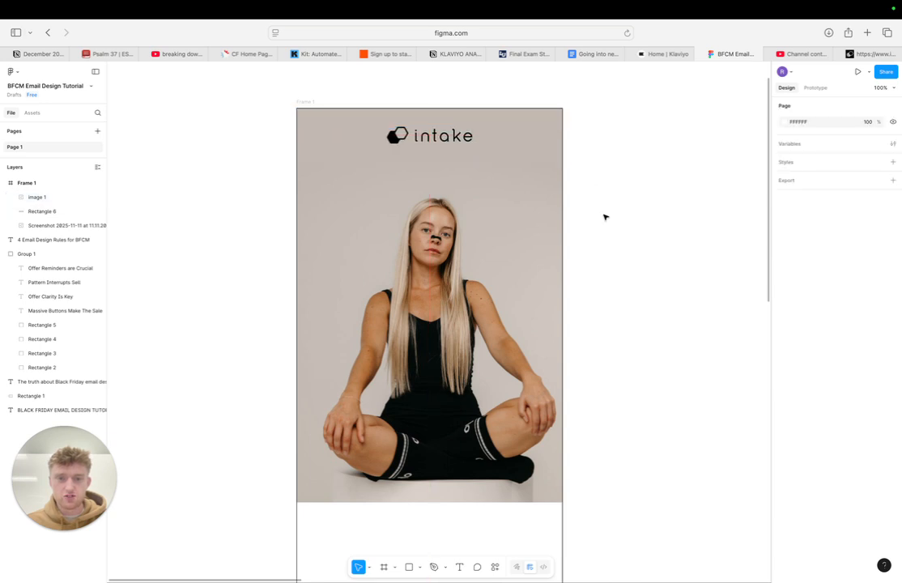
# Add the text "25% OFF" in Inter Extra Bold, size 64, beside the model's knee outside the frame.
pyautogui.click(459, 567)
pyautogui.click(613, 396)
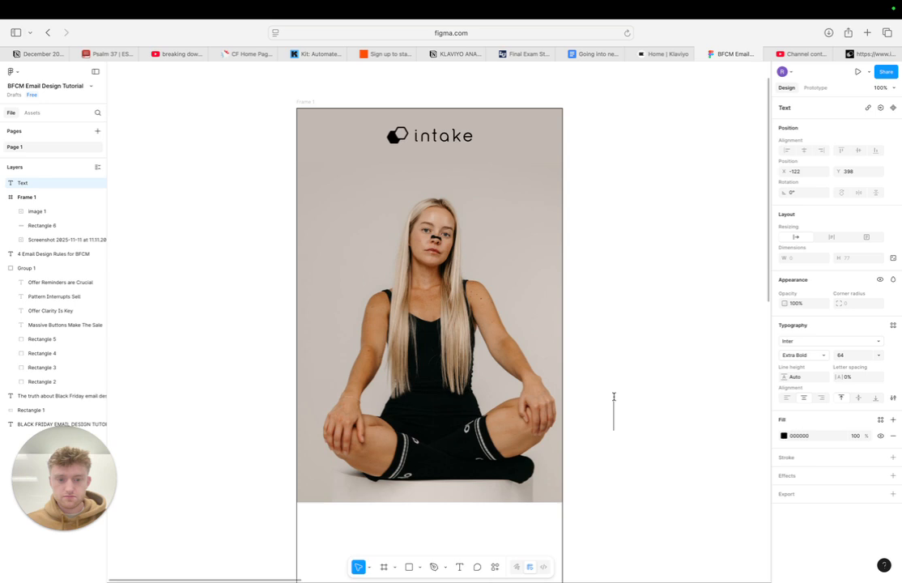
pyautogui.write('25%')
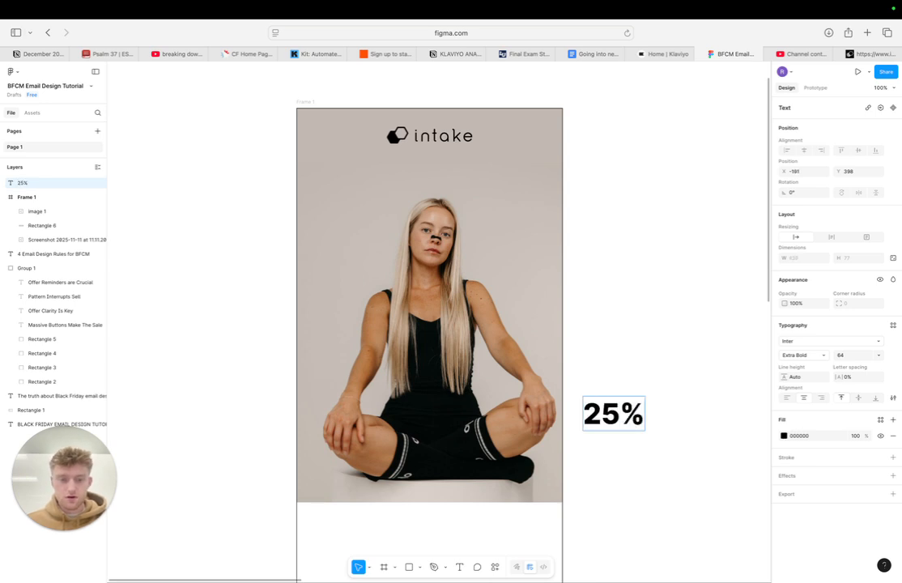
pyautogui.write(' of')
pyautogui.press('BackSpace')
pyautogui.press('BackSpace')
pyautogui.write('OFF')
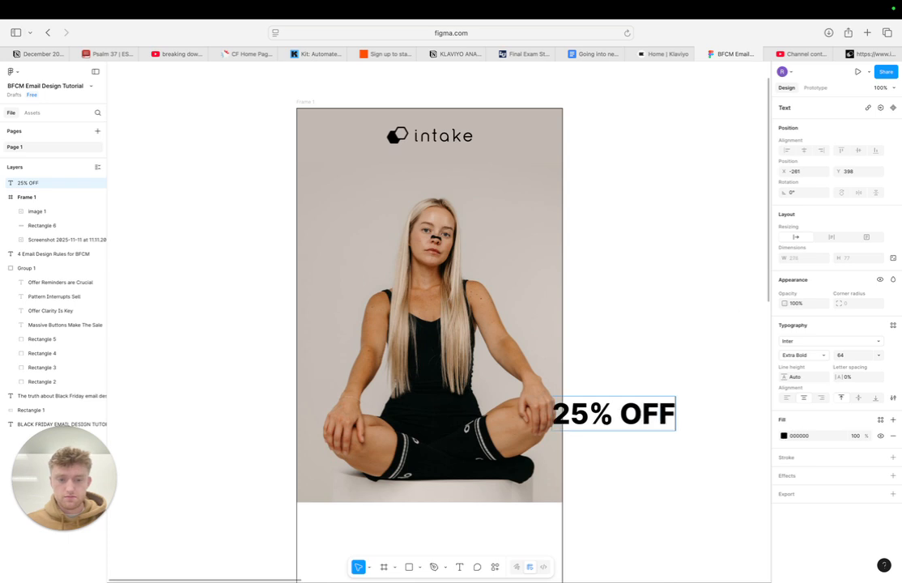
# Glance at the Intake product page, return to the Figma file and set the "25% OFF" text's font size to 128.
pyautogui.click(878, 54)
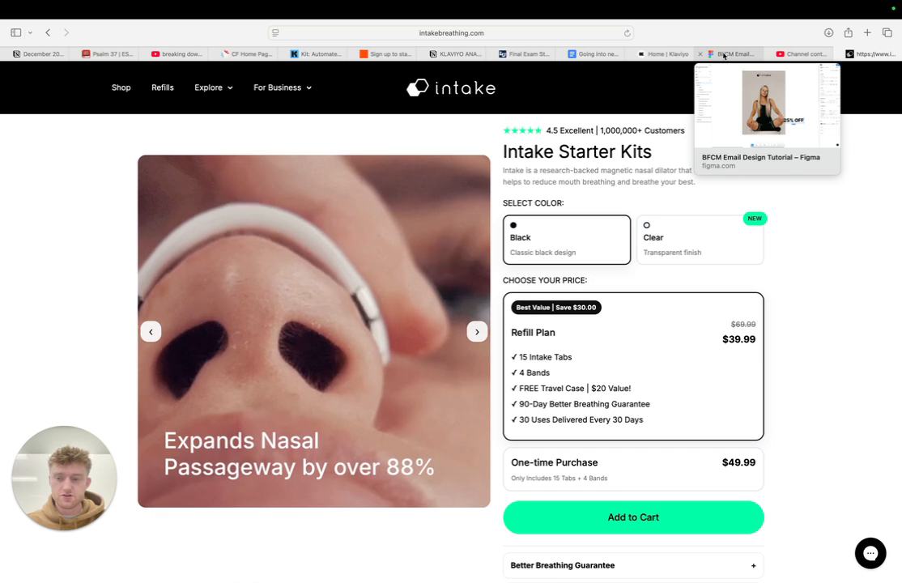
pyautogui.click(24, 203)
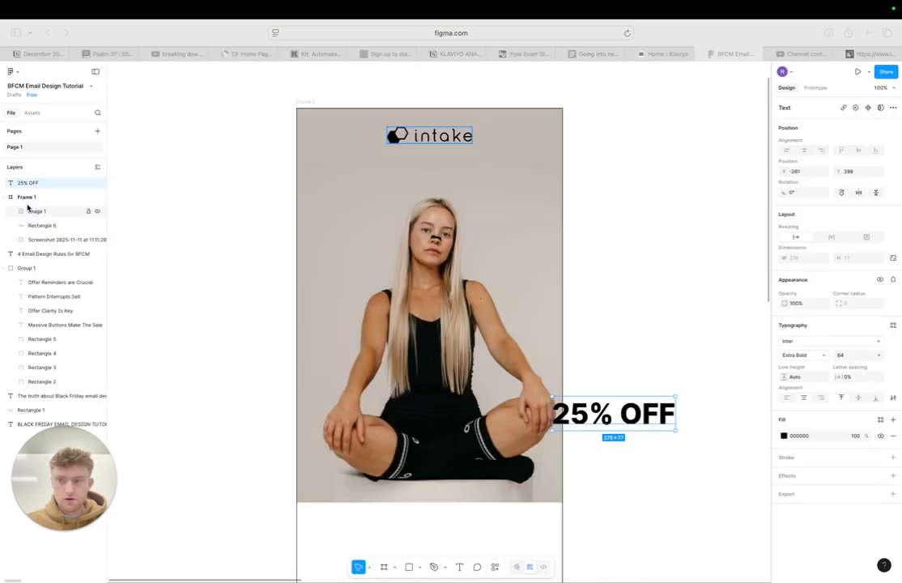
pyautogui.click(883, 357)
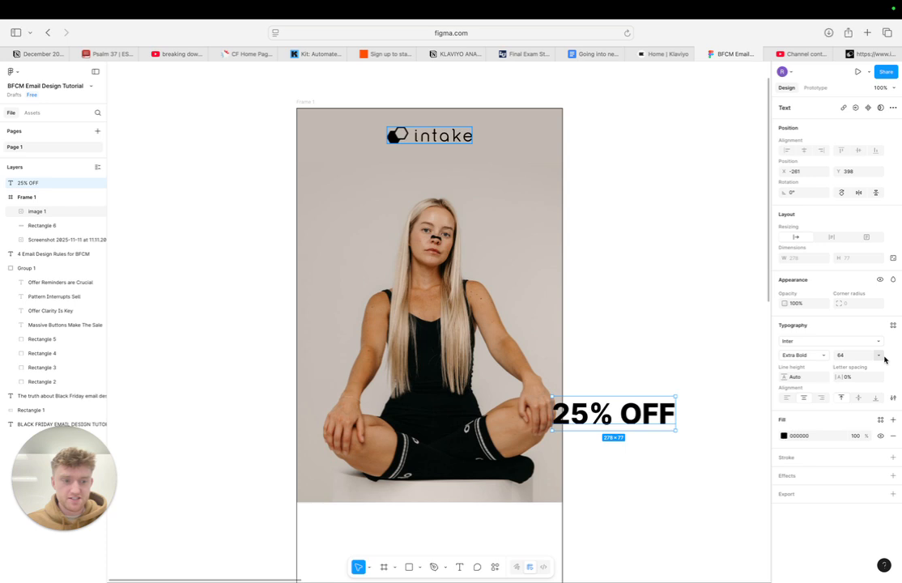
pyautogui.click(881, 356)
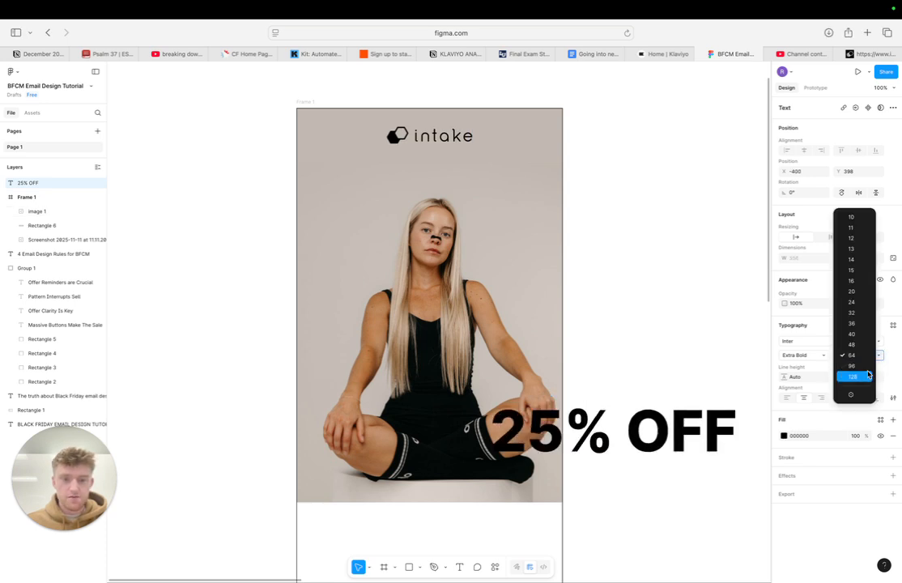
pyautogui.click(862, 376)
pyautogui.click(708, 378)
pyautogui.click(614, 451)
# Move the "25% OFF" text into Frame 1, centred horizontally across the model's chest.
pyautogui.click(514, 267)
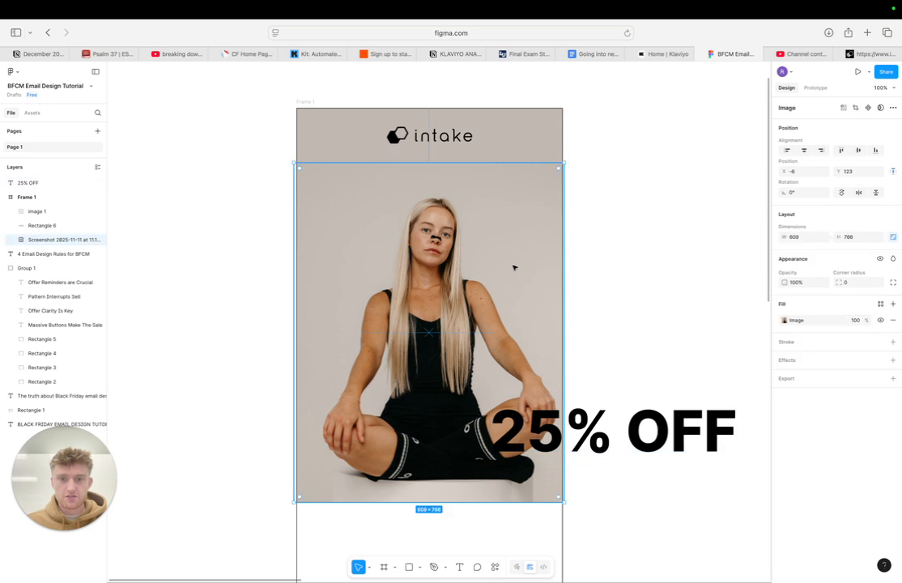
pyautogui.keyDown('shift'); pyautogui.click(521, 133); pyautogui.keyUp('shift')
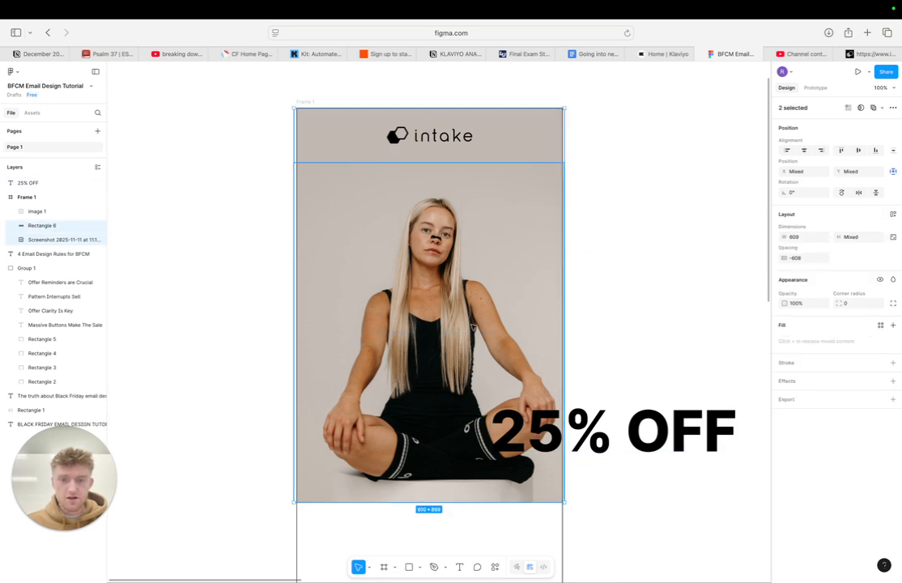
pyautogui.click(473, 327)
pyautogui.click(644, 426)
pyautogui.moveTo(644, 425); pyautogui.dragTo(459, 298)
# Nudge the model photo up to Y 82 so its upper part tucks behind the header rectangle.
pyautogui.click(494, 211)
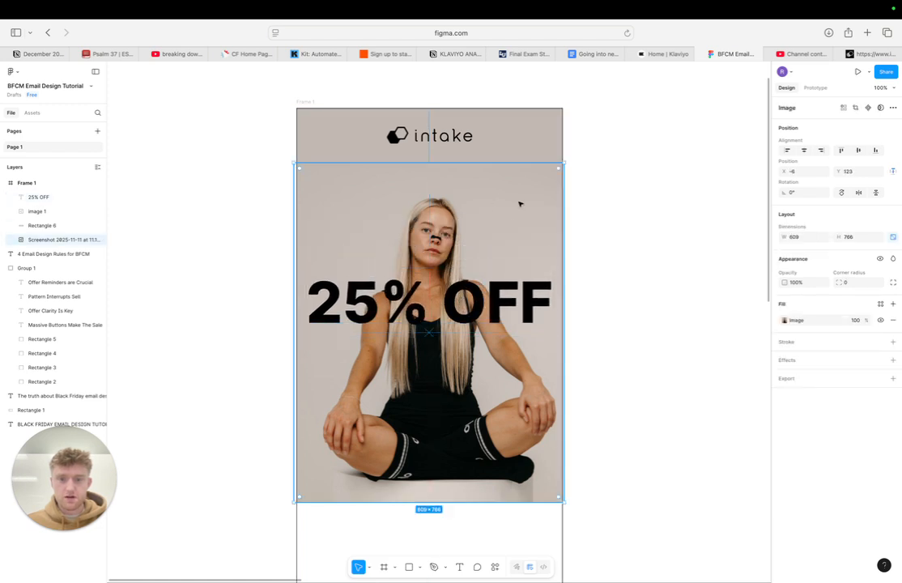
pyautogui.click(517, 160)
pyautogui.doubleClick(515, 167)
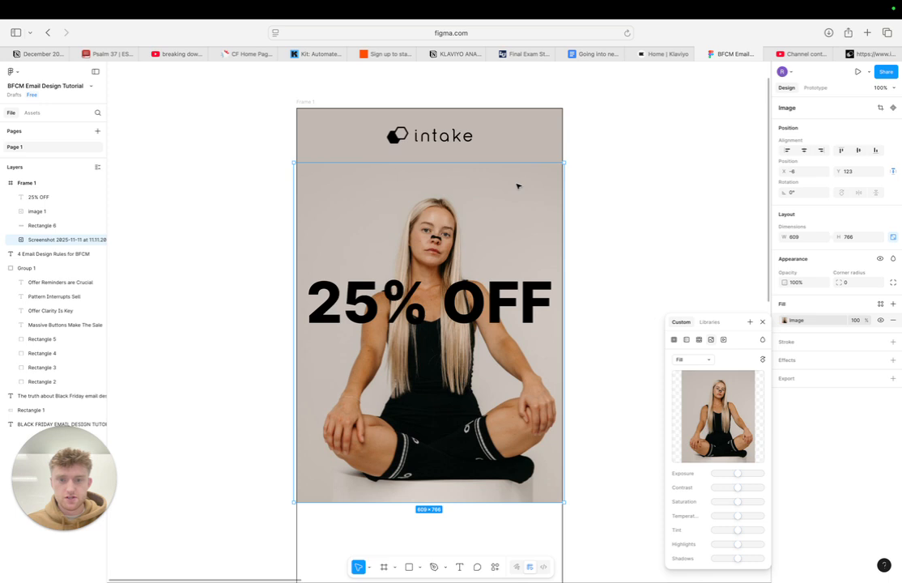
pyautogui.click(766, 318)
pyautogui.press('Up')
pyautogui.press('Up')
pyautogui.press('Up')
pyautogui.press('Up')
pyautogui.press('Up')
pyautogui.press('Up')
pyautogui.press('Up')
pyautogui.press('Up')
pyautogui.press('Up')
pyautogui.press('Up')
pyautogui.press('Up')
pyautogui.press('Up')
pyautogui.press('Up')
pyautogui.press('Up')
pyautogui.press('Up')
pyautogui.press('Up')
pyautogui.press('Up')
pyautogui.press('Up')
pyautogui.press('Up')
pyautogui.press('Up')
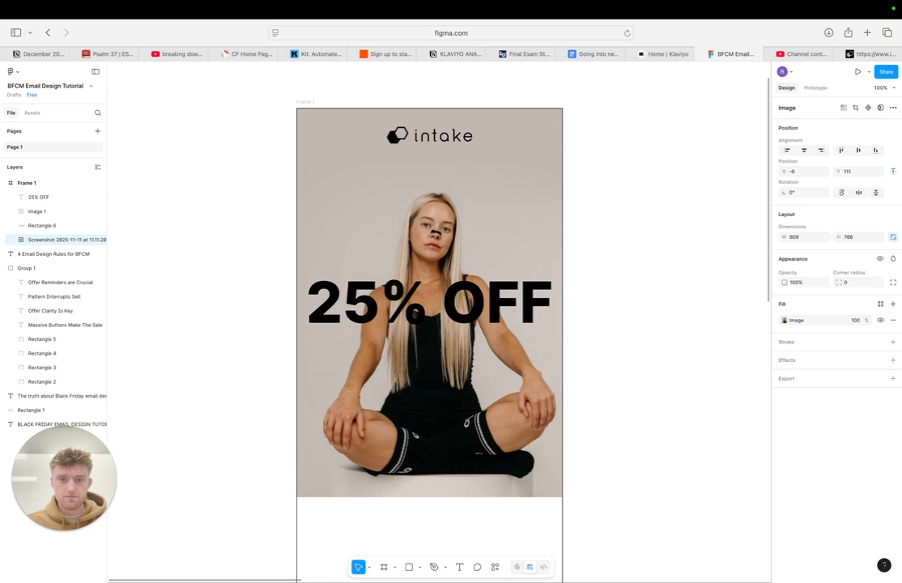
pyautogui.press('Up')
pyautogui.press('Up')
pyautogui.press('Up')
pyautogui.press('Up')
pyautogui.press('Up')
pyautogui.press('Up')
pyautogui.press('Up')
pyautogui.press('Up')
pyautogui.press('Up')
pyautogui.press('Up')
pyautogui.press('Up')
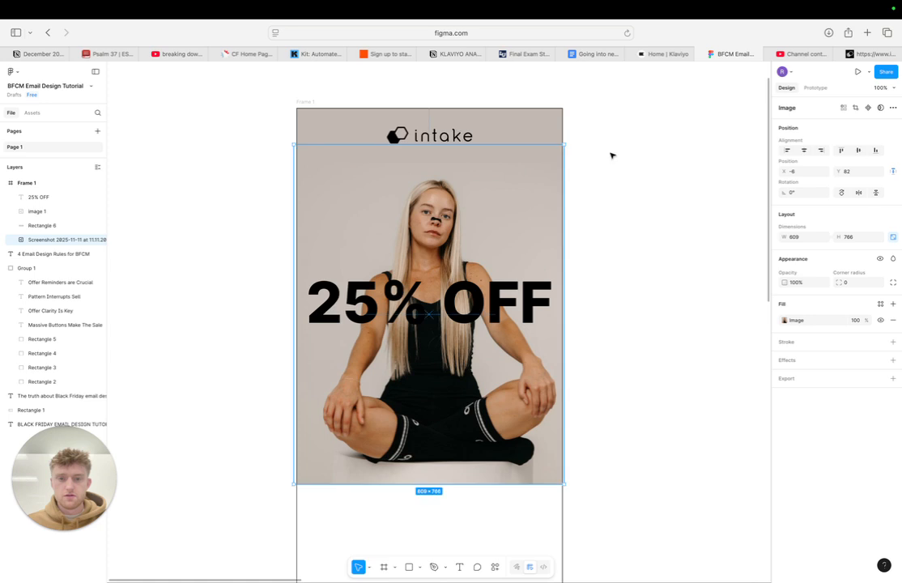
# Resample the header rectangle's gradient stops from the photo background beside the model's head, using C3BCB4 for the 0% stop.
pyautogui.click(509, 136)
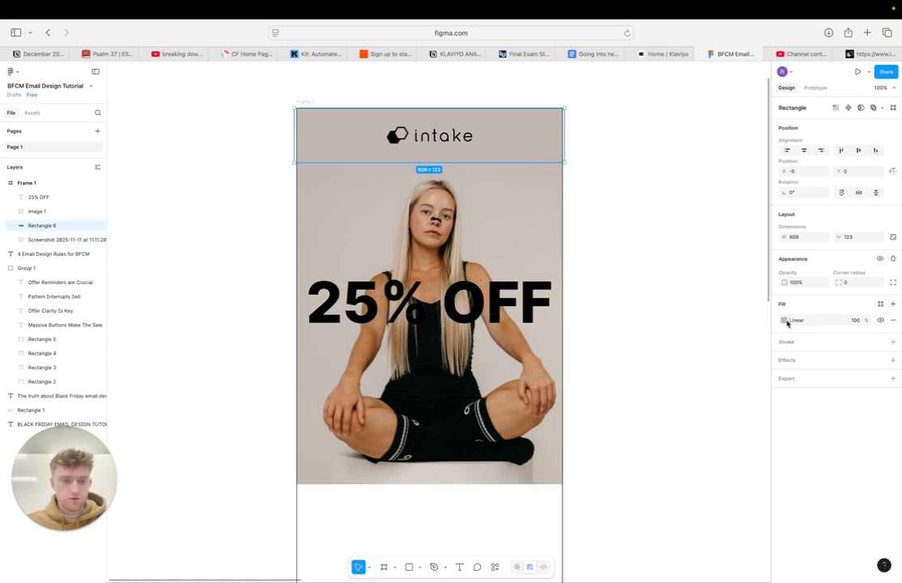
pyautogui.click(783, 320)
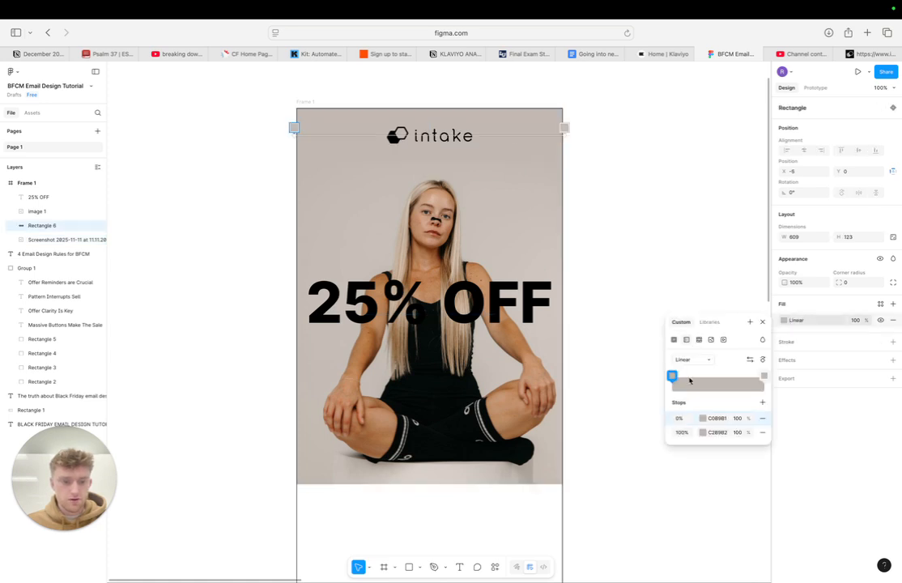
pyautogui.click(702, 418)
pyautogui.click(570, 508)
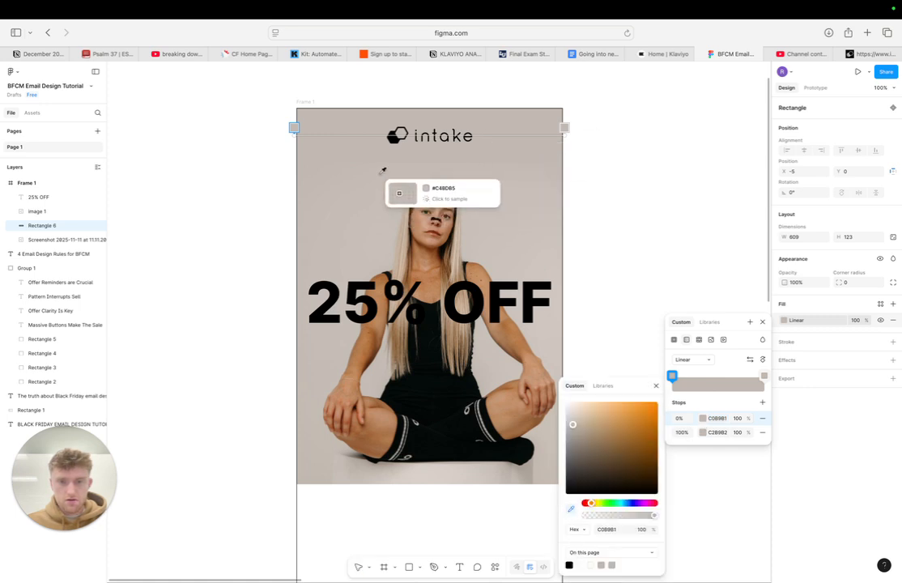
pyautogui.click(380, 159)
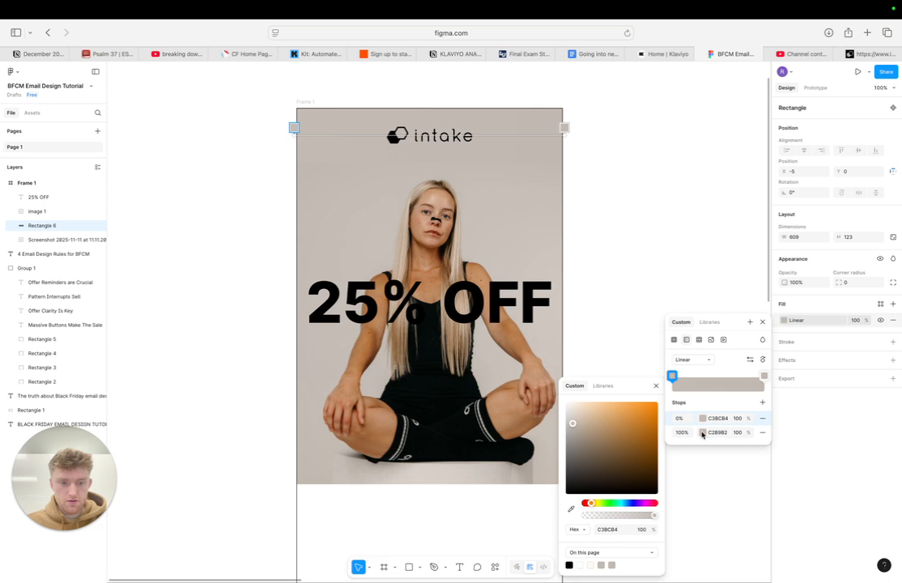
pyautogui.click(702, 432)
pyautogui.click(570, 509)
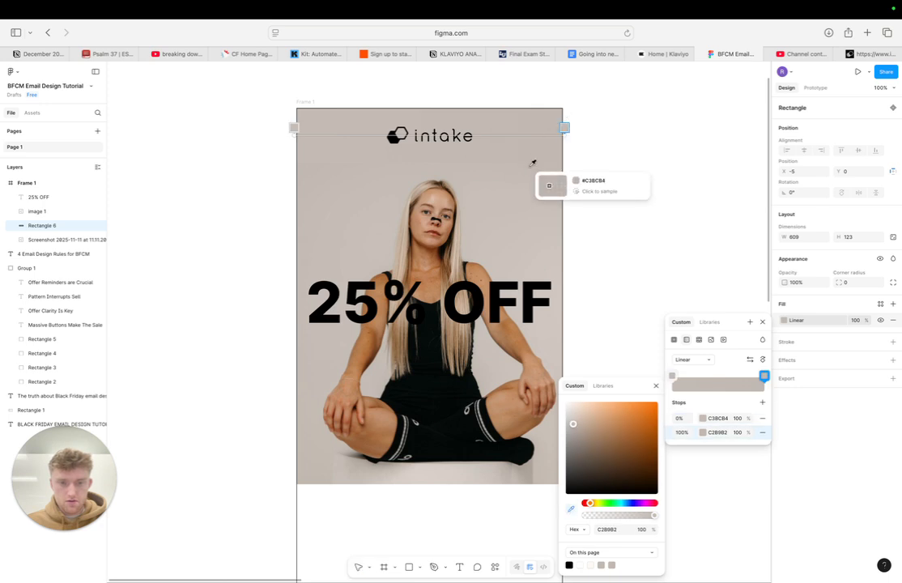
pyautogui.press('Escape')
pyautogui.click(428, 289)
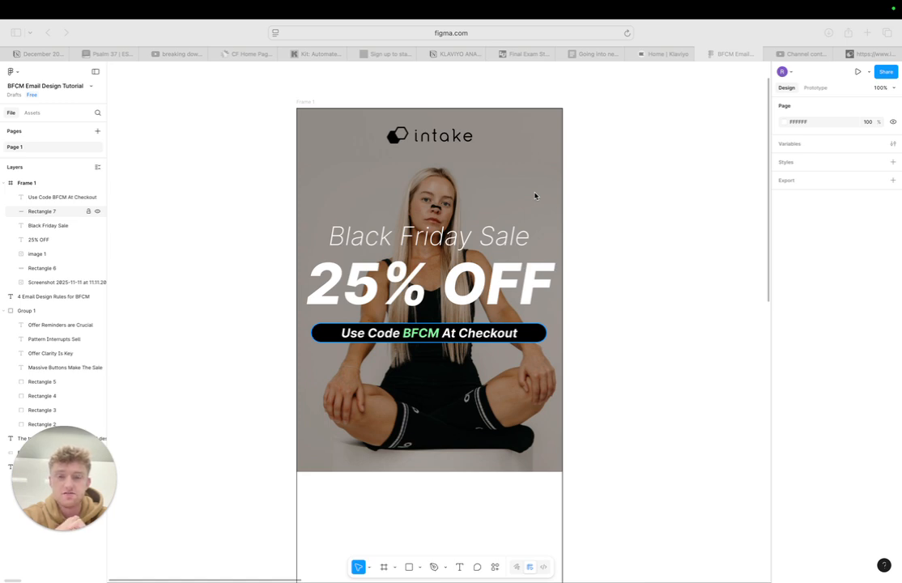
pyautogui.click(480, 284)
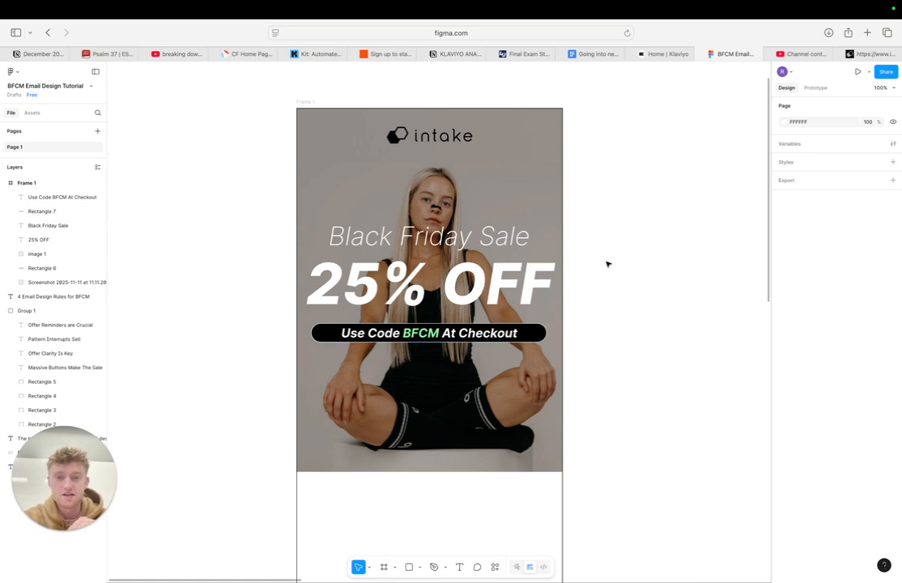
pyautogui.click(21, 206)
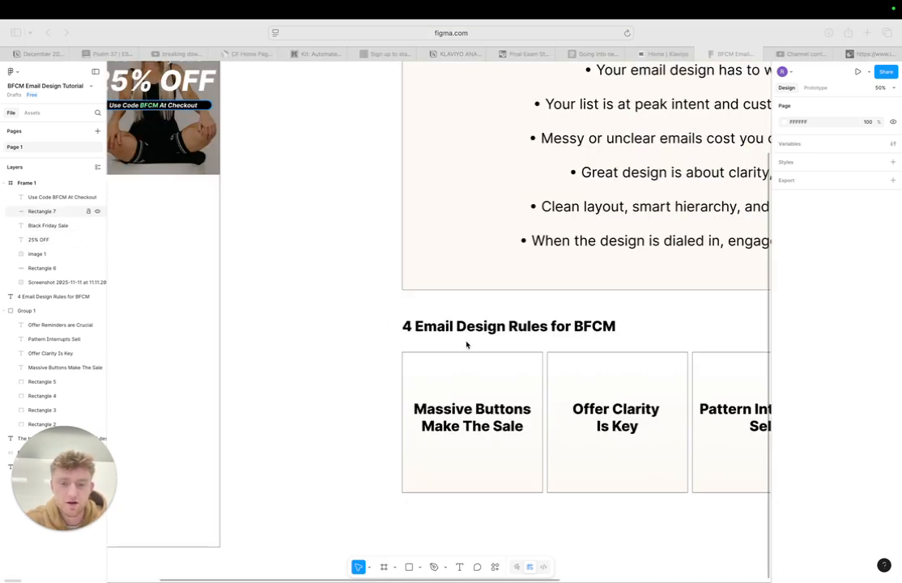
pyautogui.click(473, 375)
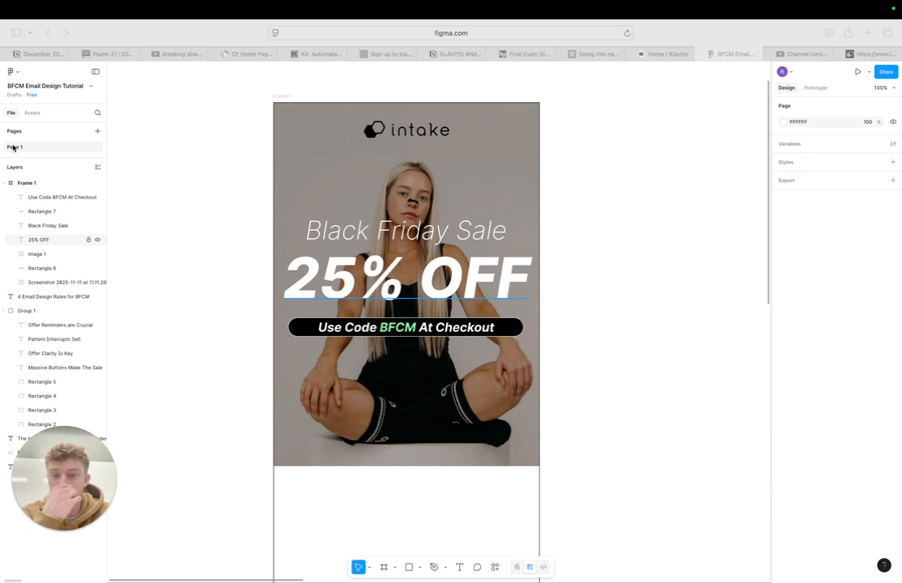
pyautogui.click(393, 243)
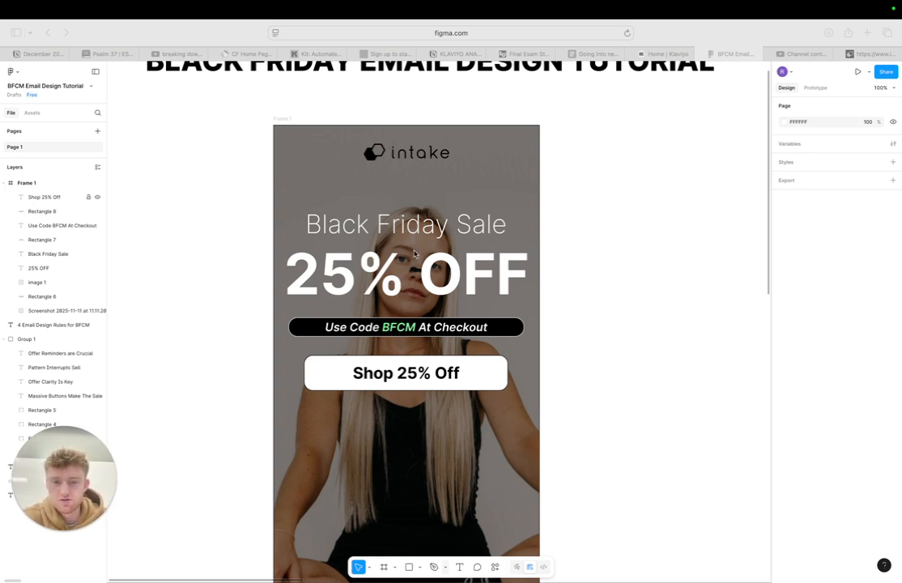
# Examine the styling of the "Use Code BFCM At Checkout" text, check the Intake Starter Kits product page and return to the Figma file.
pyautogui.click(398, 328)
pyautogui.doubleClick(398, 328)
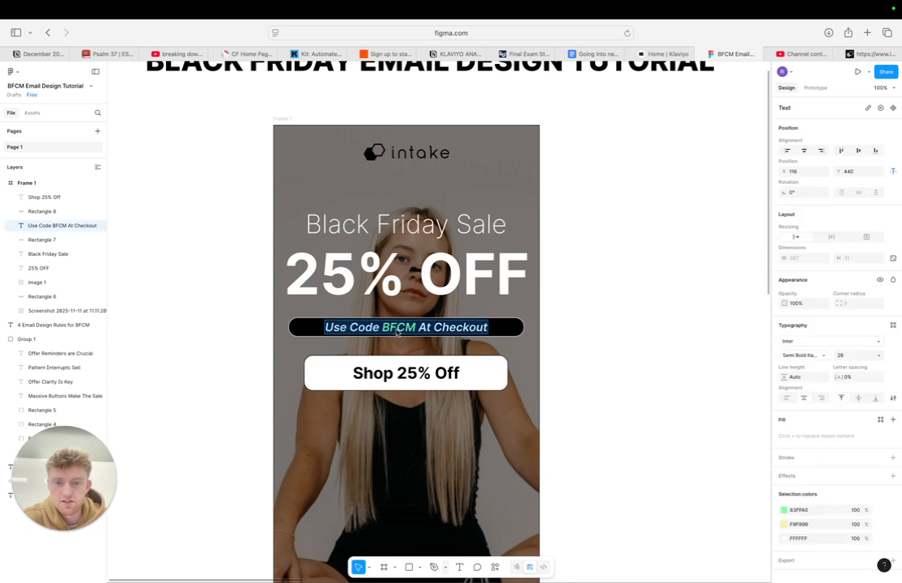
pyautogui.click(634, 295)
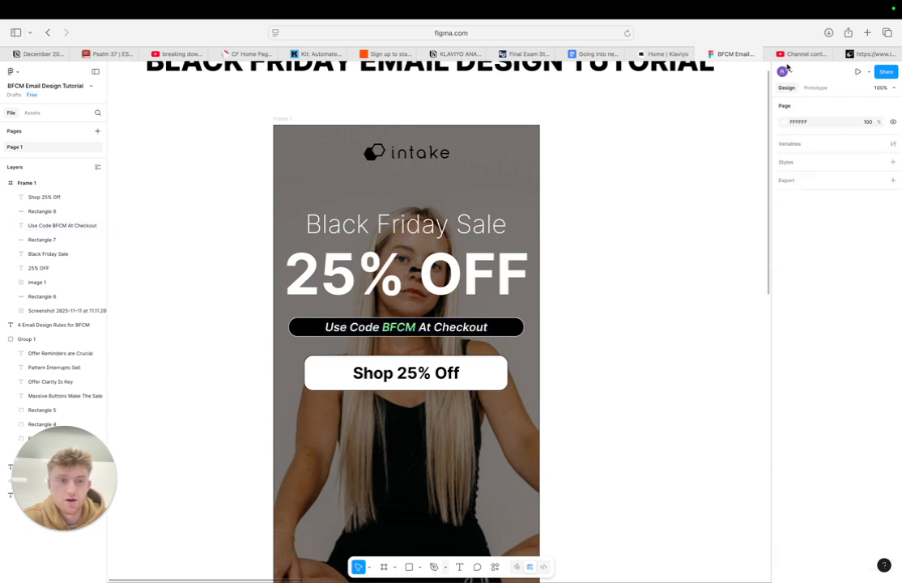
pyautogui.click(870, 53)
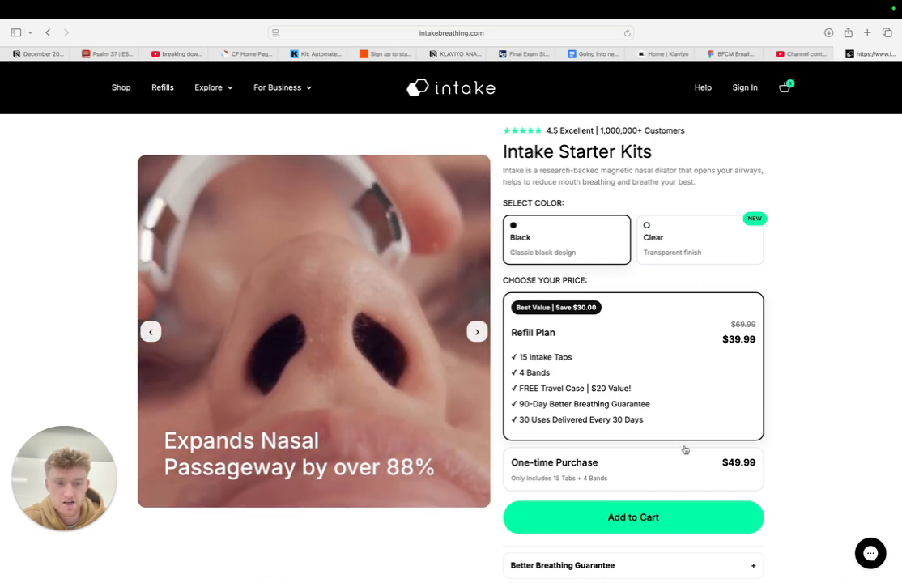
pyautogui.click(728, 54)
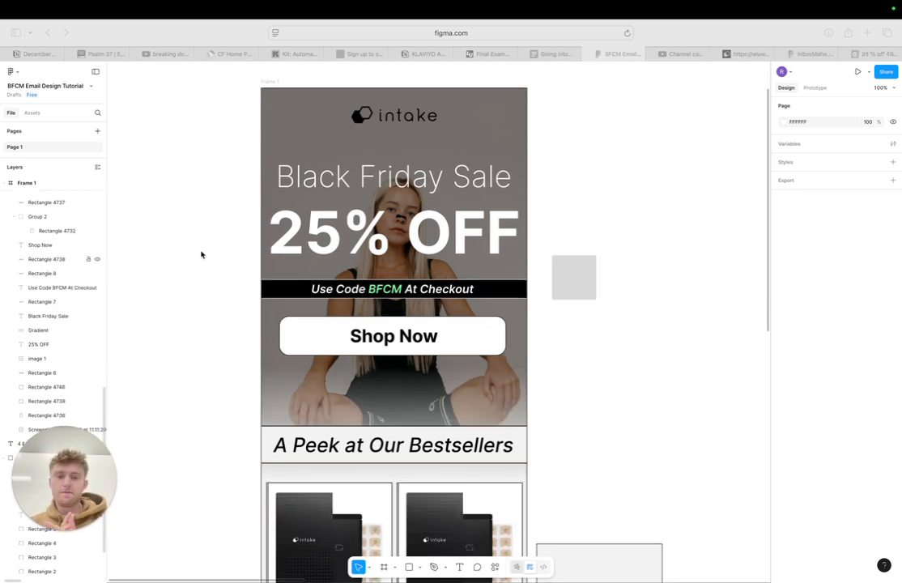
# Delete the two stray grey rectangles lying outside Frame 1 beside the email design.
pyautogui.click(640, 562)
pyautogui.click(639, 554)
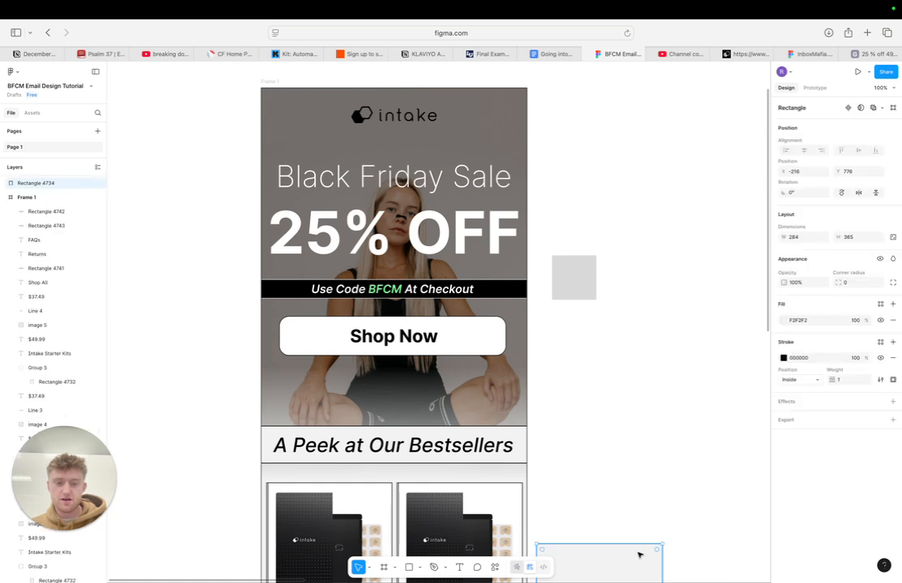
pyautogui.keyDown('shift'); pyautogui.click(586, 292); pyautogui.keyUp('shift')
pyautogui.press('Delete')
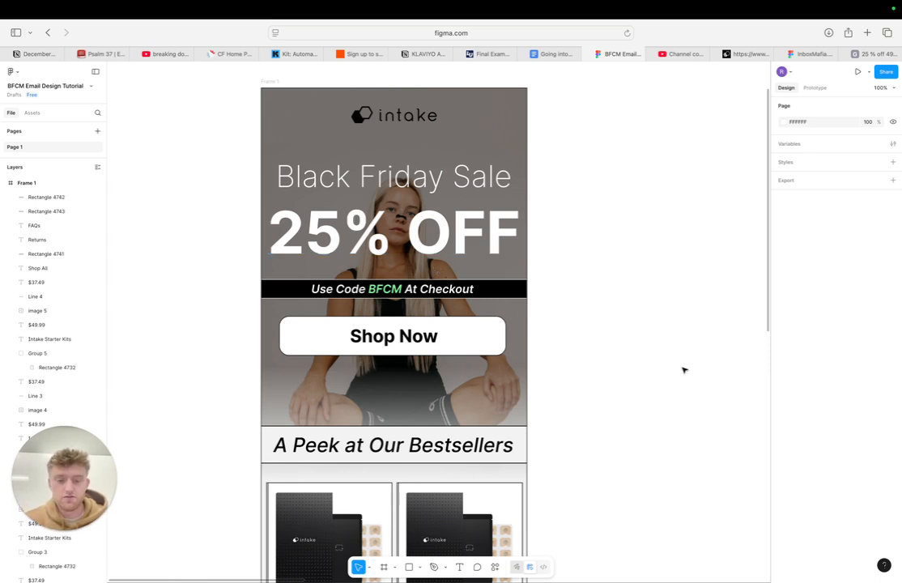
# Move the group of four email design rule cards above the "BLACK FRIDAY EMAIL DESIGN TUTORIAL" title, centred over the email.
pyautogui.press('-')
pyautogui.press('-')
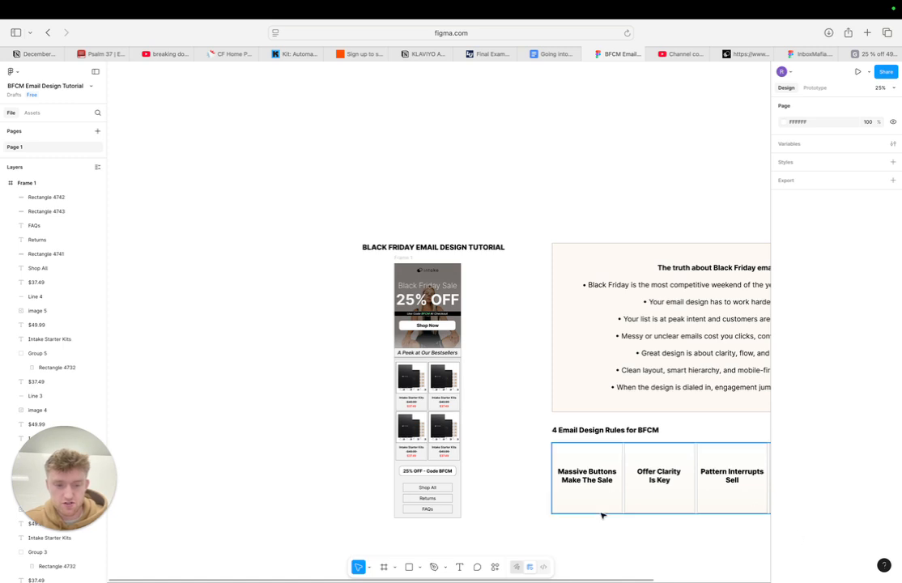
pyautogui.moveTo(679, 473); pyautogui.dragTo(416, 183)
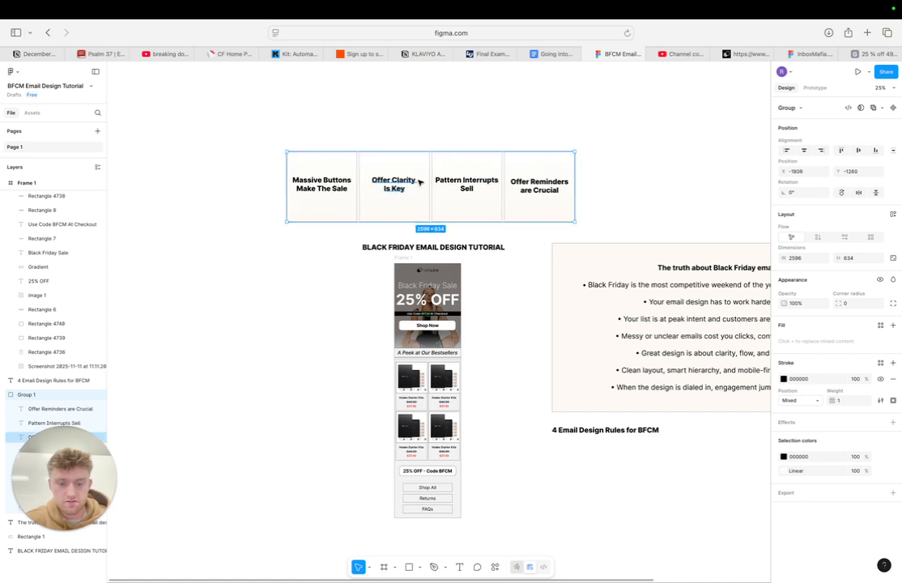
# Compare the email's hero section, offer text and Shop Now button with the four design rule cards above it.
pyautogui.press('+')
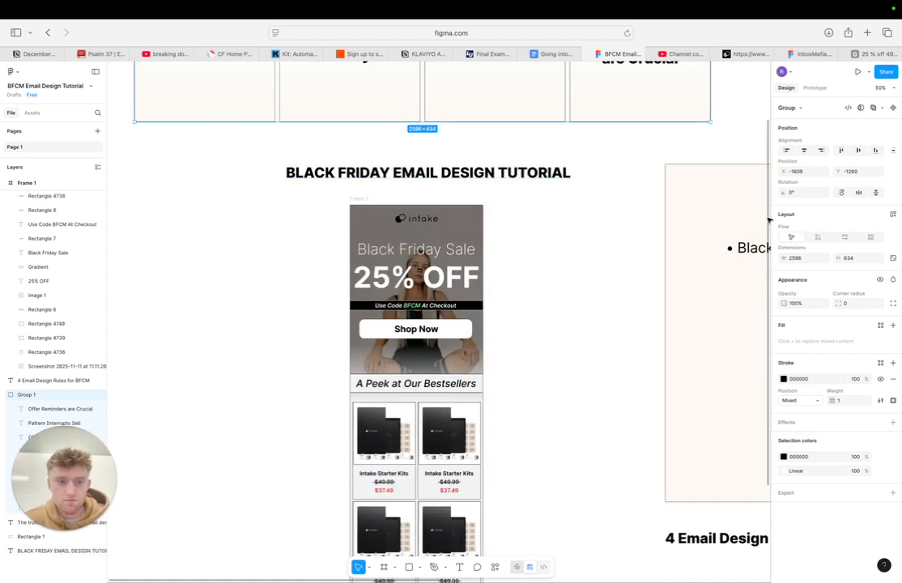
pyautogui.scroll(5, 765, 169)
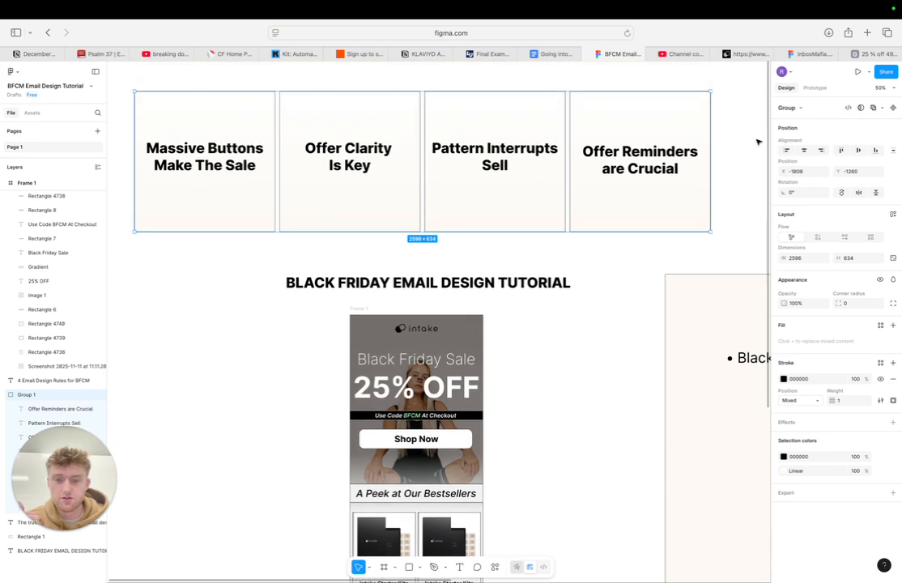
pyautogui.scroll(-7, 742, 234)
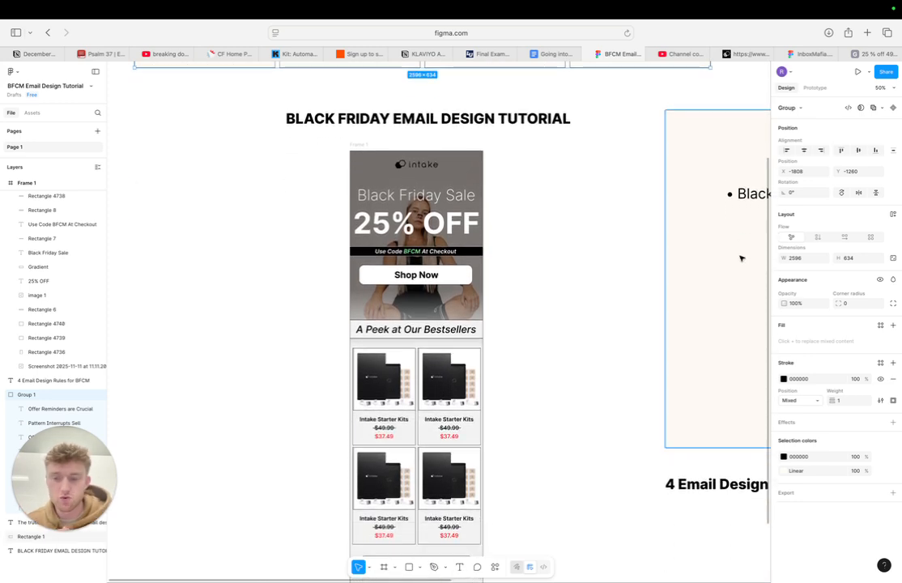
pyautogui.press('+')
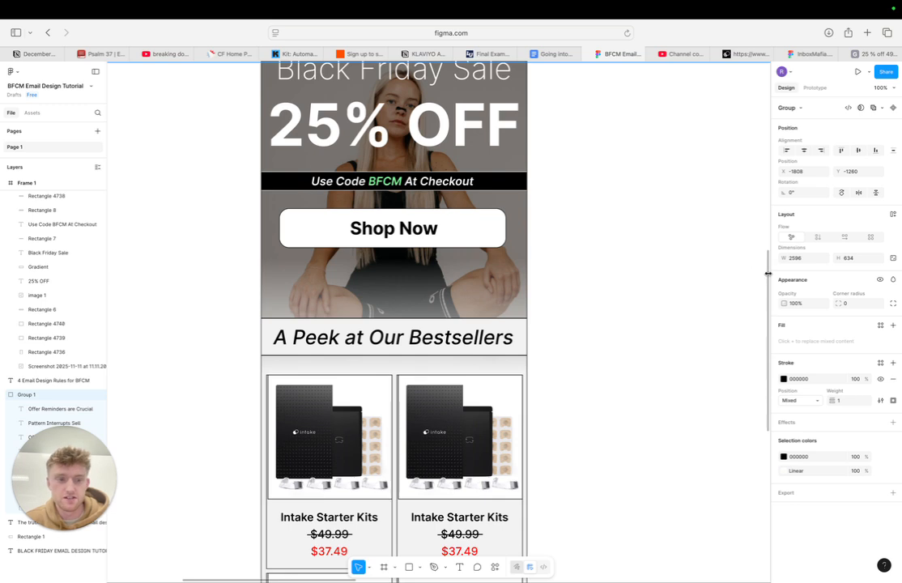
pyautogui.scroll(6, 762, 243)
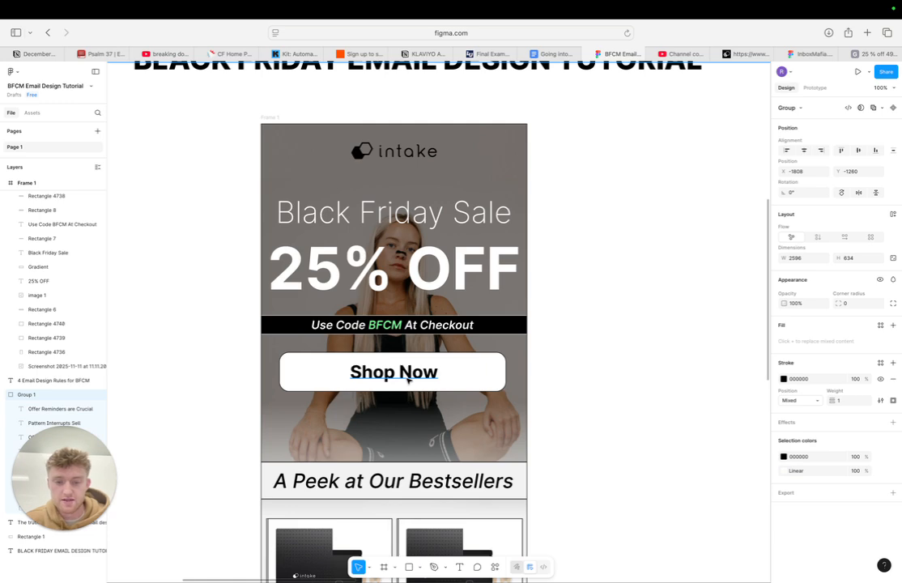
pyautogui.press('-')
pyautogui.press('-')
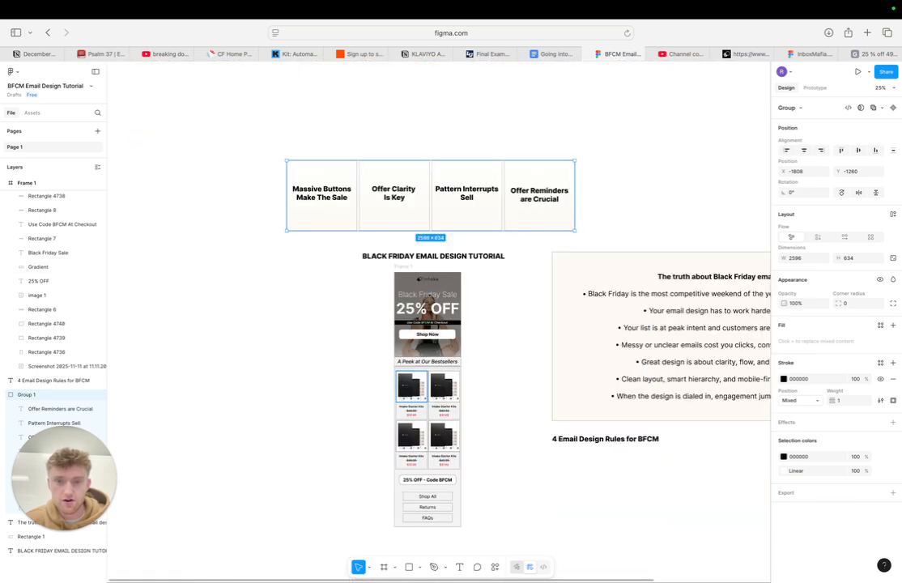
pyautogui.press('+')
pyautogui.press('+')
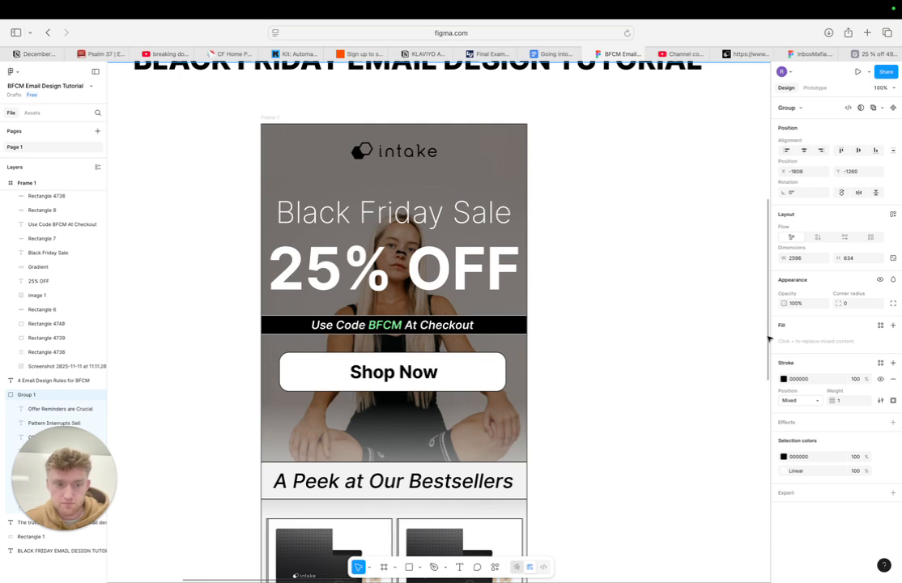
pyautogui.scroll(10, 767, 252)
pyautogui.scroll(3, 768, 235)
pyautogui.scroll(-8, 761, 267)
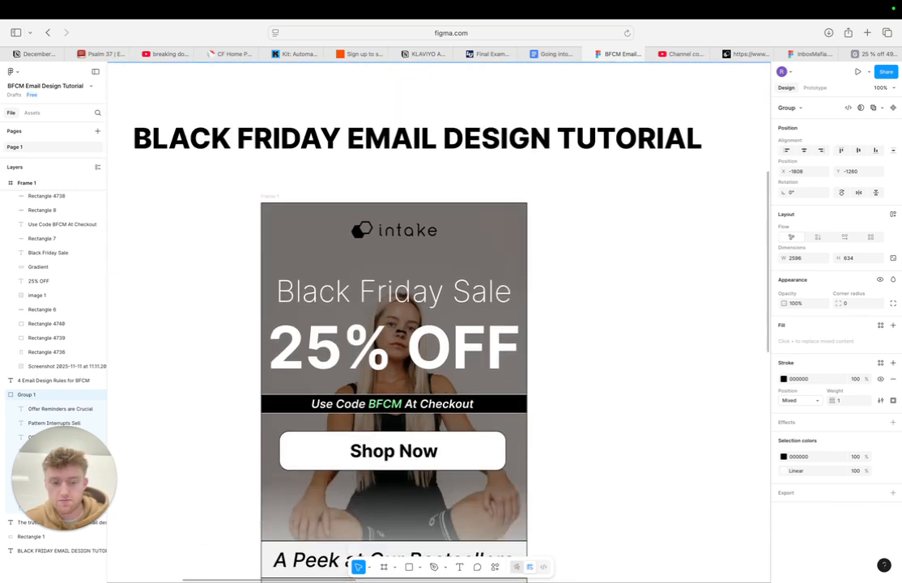
pyautogui.press('-')
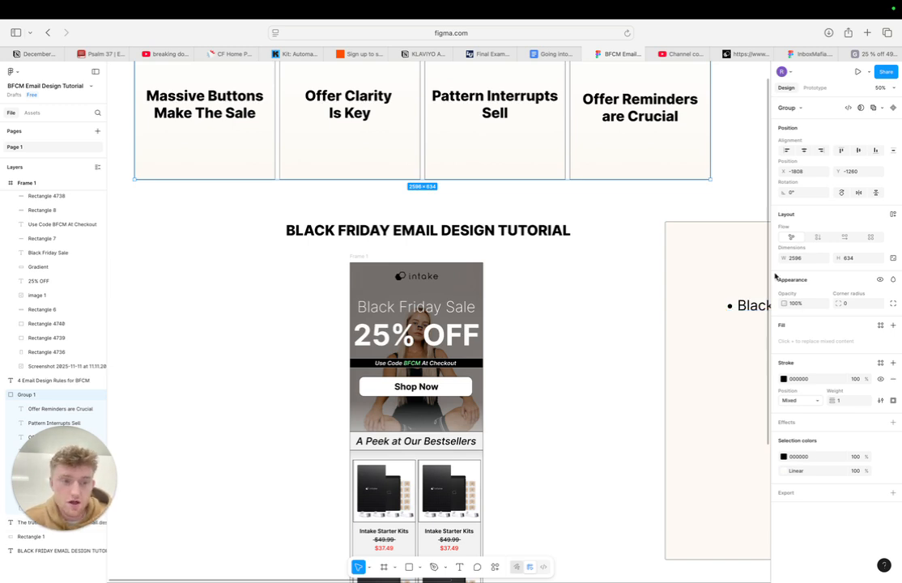
pyautogui.scroll(-2, 764, 311)
pyautogui.scroll(-3, 764, 312)
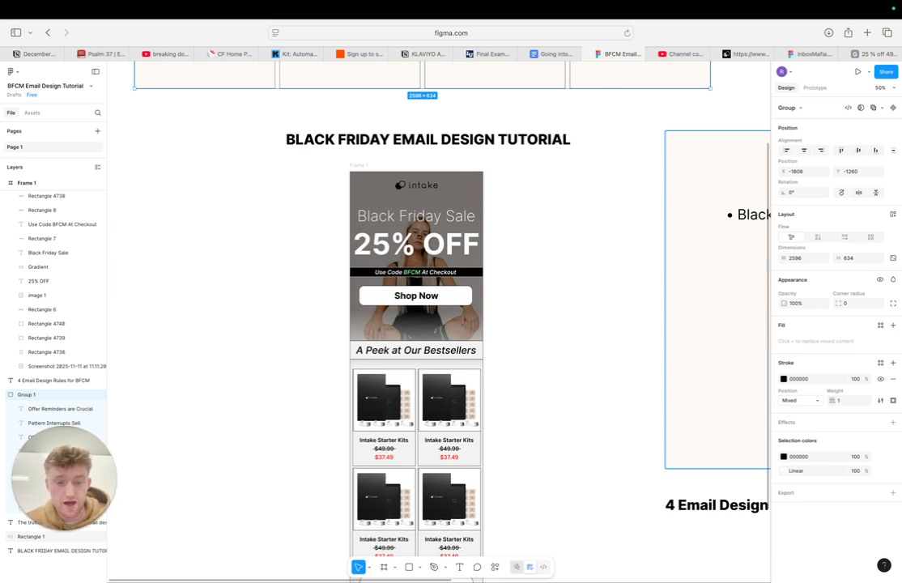
# Review the email at full size, from the hero offer through the bestsellers grid to the 25% OFF code button.
pyautogui.hotkey('shift', '0')
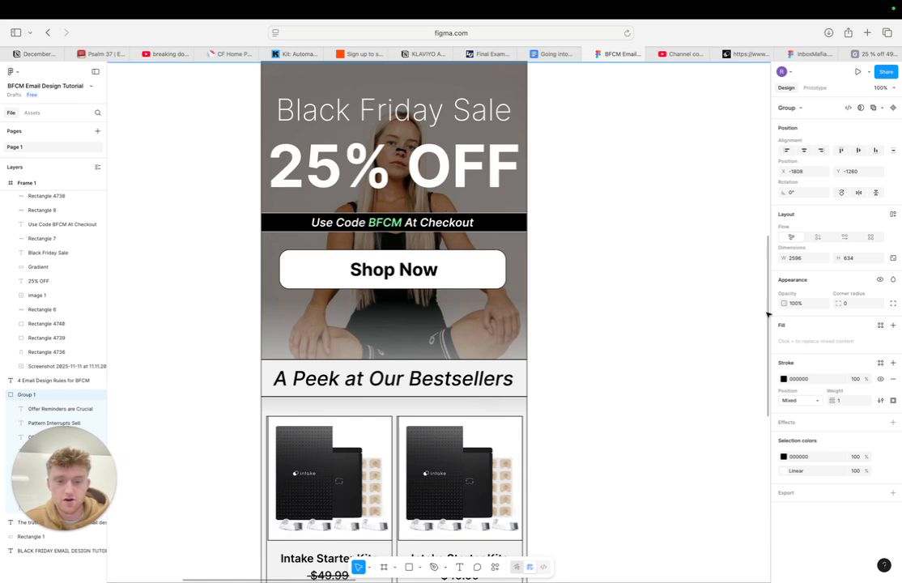
pyautogui.scroll(-7, 762, 332)
pyautogui.scroll(10, 759, 308)
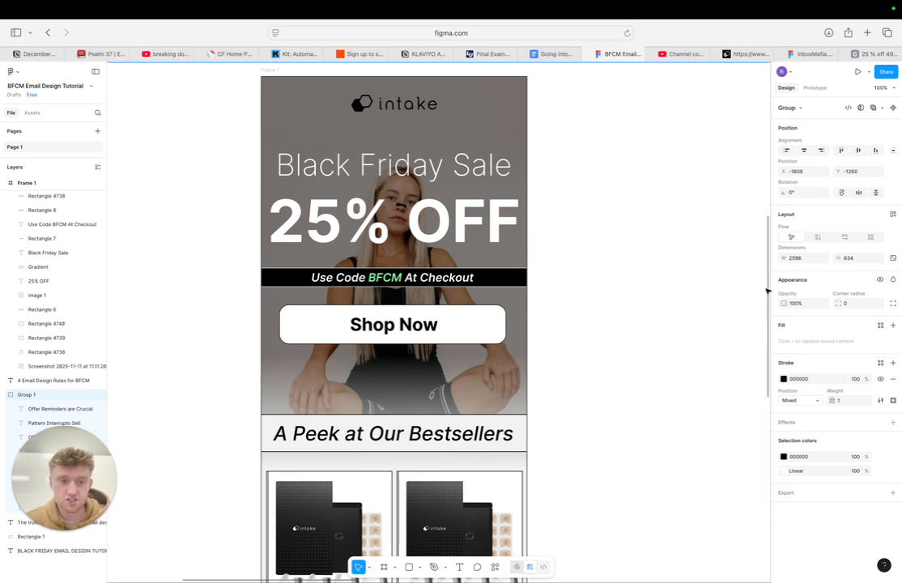
pyautogui.scroll(-10, 767, 290)
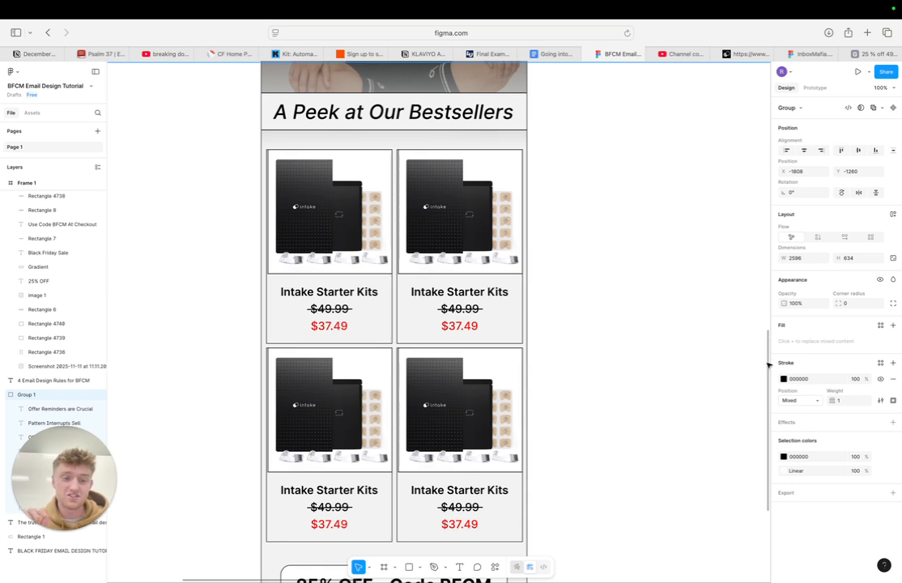
pyautogui.scroll(-2, 766, 364)
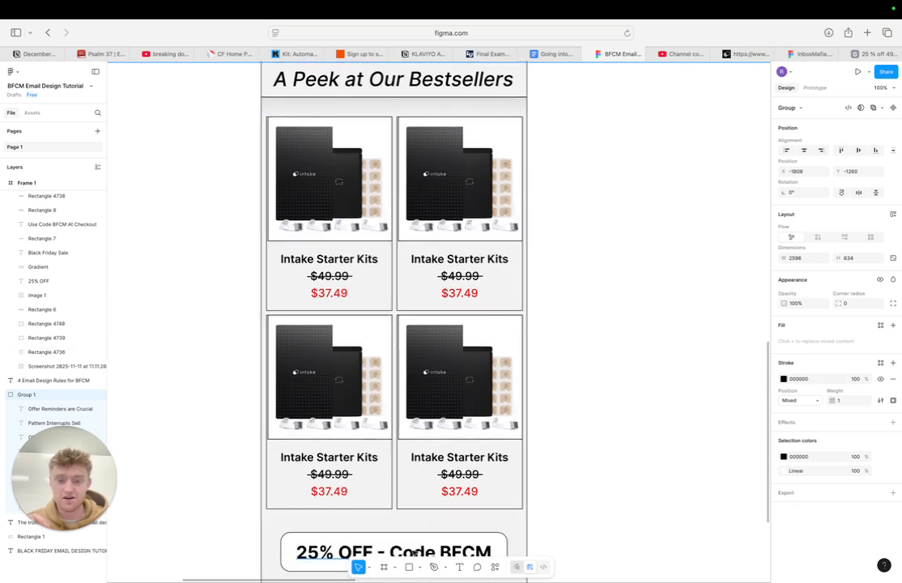
# Duplicate the background of the second product card outside Frame 1 and add a 100 × 100 rectangle below the copy.
pyautogui.click(507, 296)
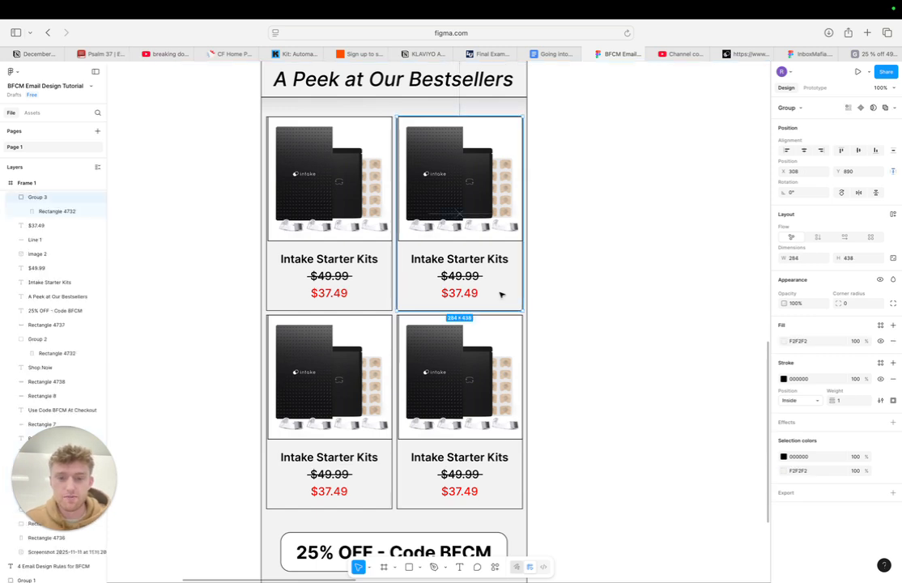
pyautogui.moveTo(501, 294); pyautogui.dragTo(676, 285)
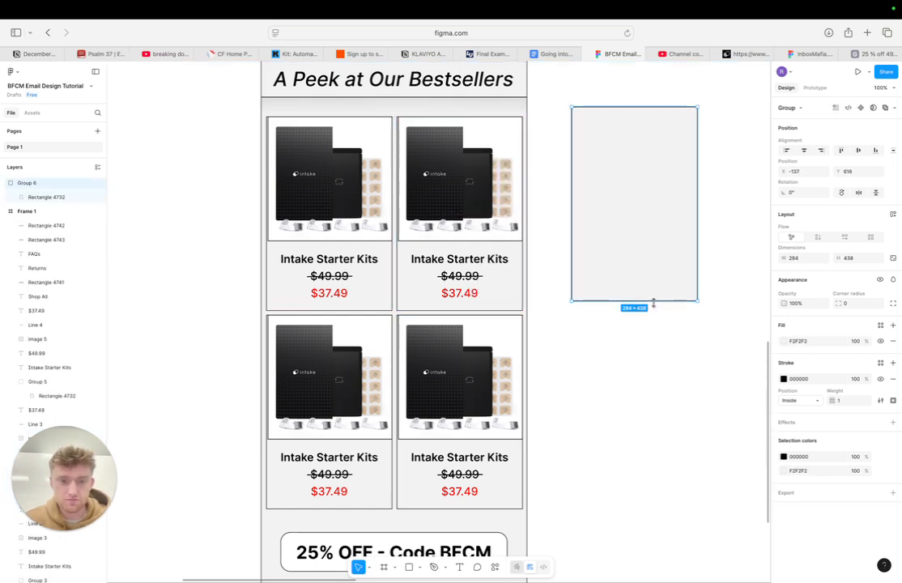
pyautogui.click(409, 566)
pyautogui.click(578, 414)
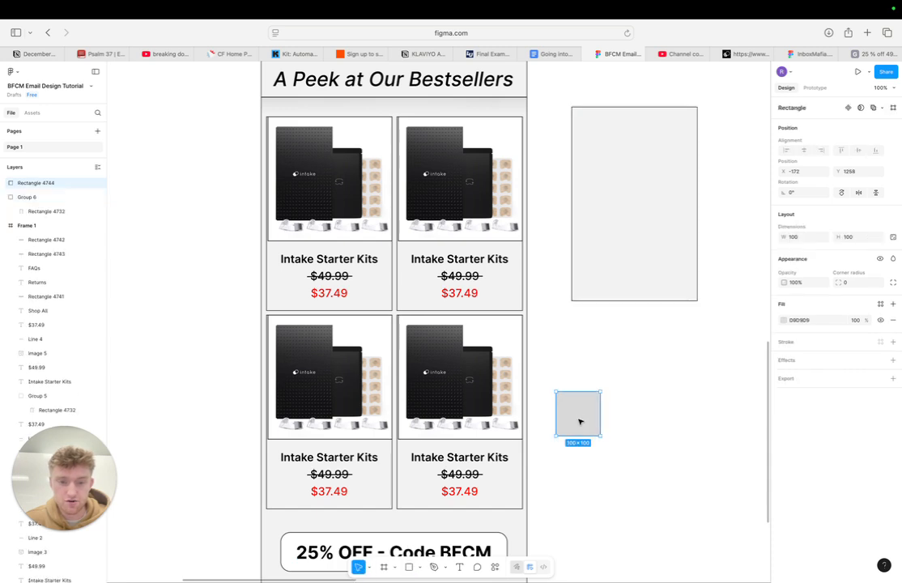
# Fit the grey rectangle into the card background copy as a 230 × 52 button with a black stroke, and delete both shapes.
pyautogui.moveTo(578, 434); pyautogui.dragTo(670, 285)
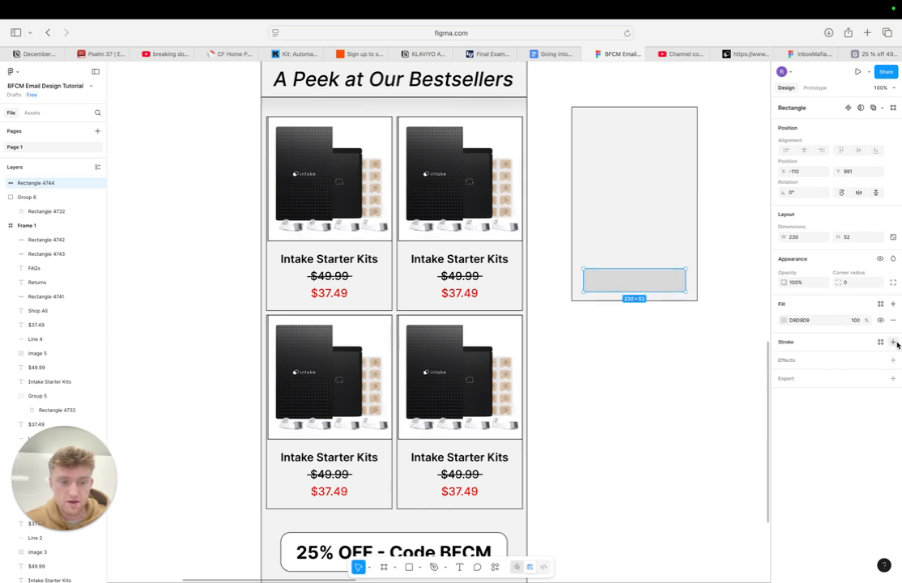
pyautogui.click(643, 402)
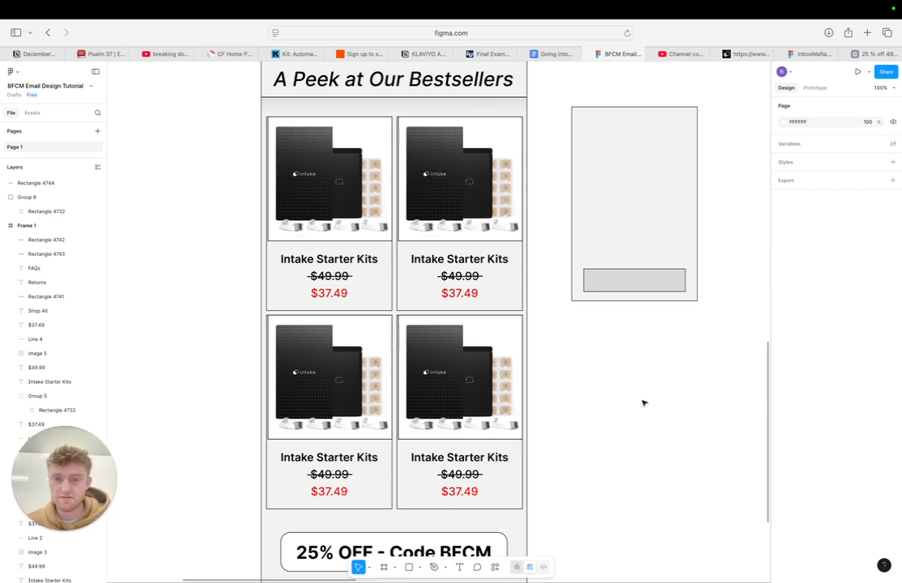
pyautogui.click(630, 280)
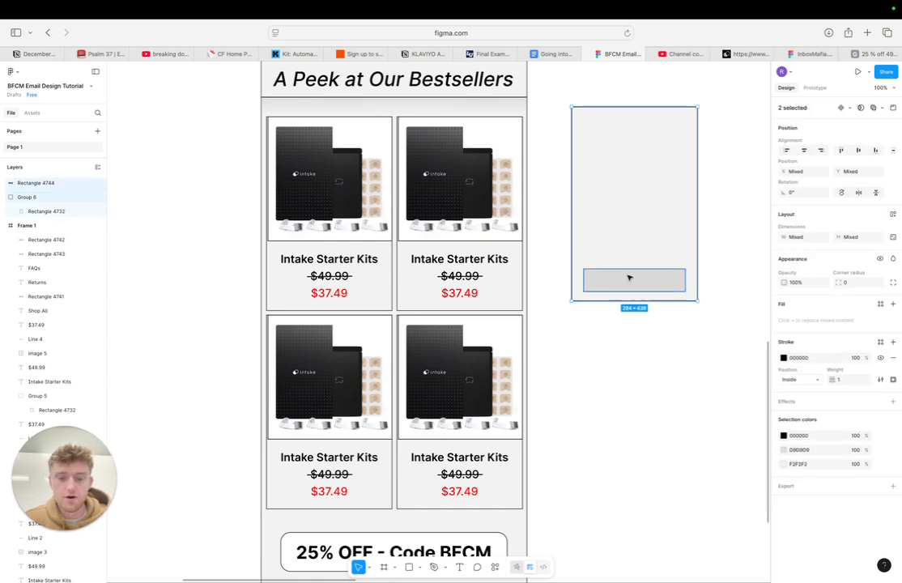
pyautogui.press('Delete')
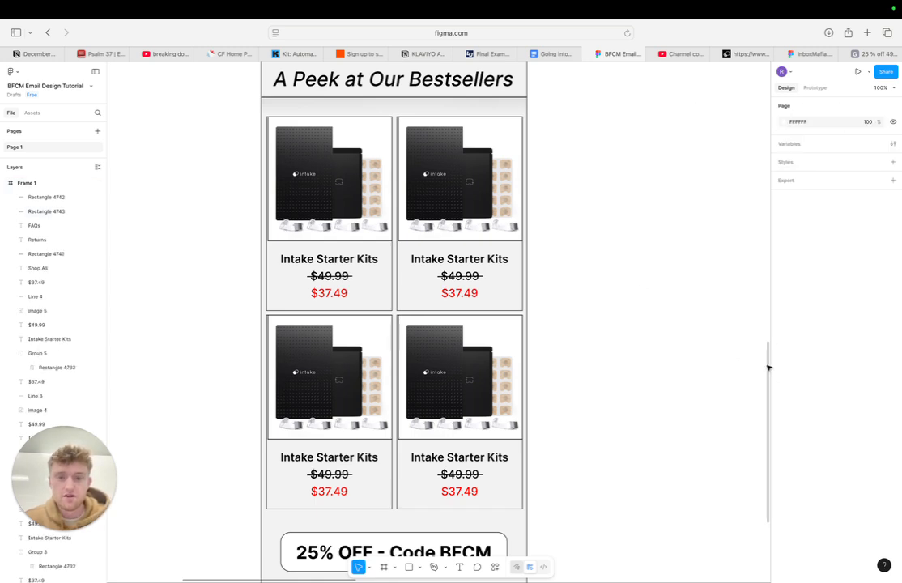
# Review the 25% OFF code button and the Shop All and Returns links, and check the overall email from hero to product grid.
pyautogui.moveTo(769, 366); pyautogui.dragTo(731, 417)
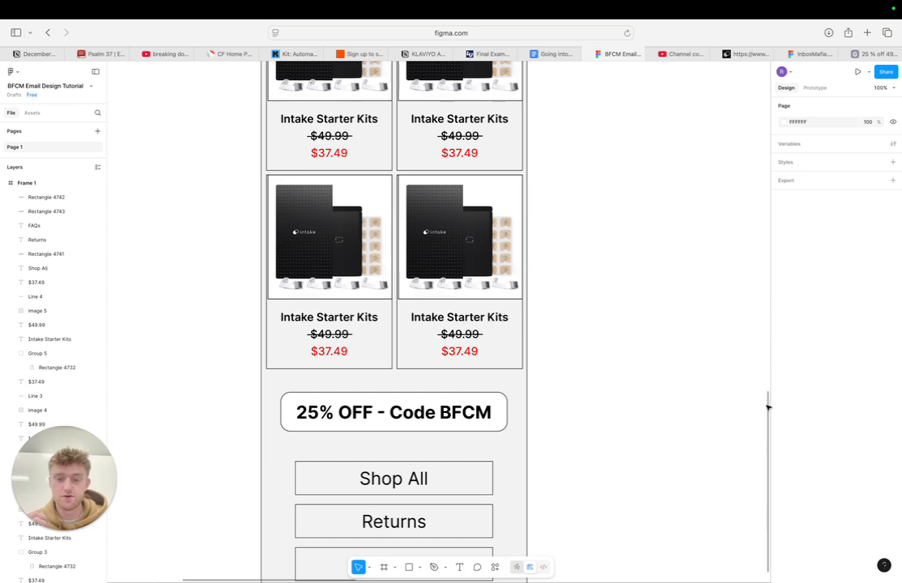
pyautogui.moveTo(768, 407); pyautogui.dragTo(737, 147)
pyautogui.press('-')
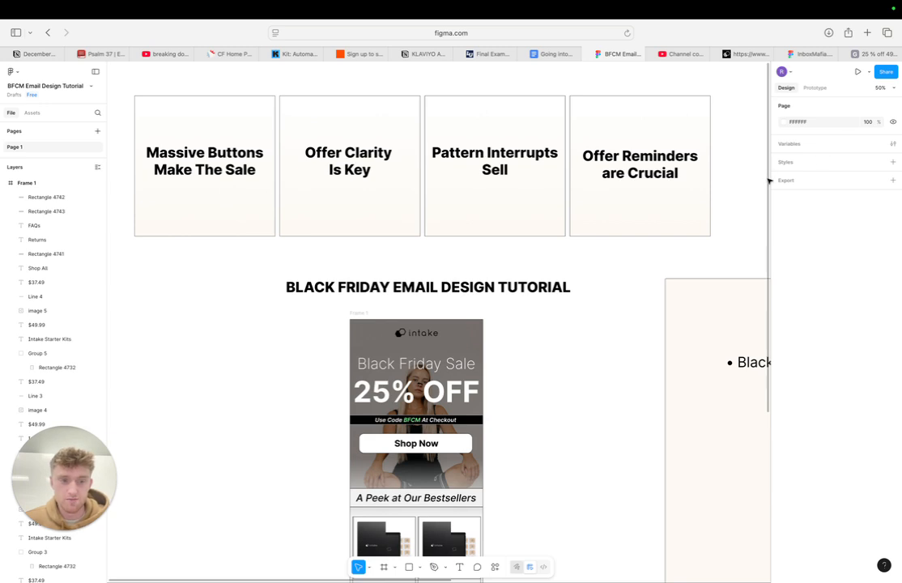
pyautogui.scroll(-3, 755, 254)
pyautogui.scroll(-2, 755, 255)
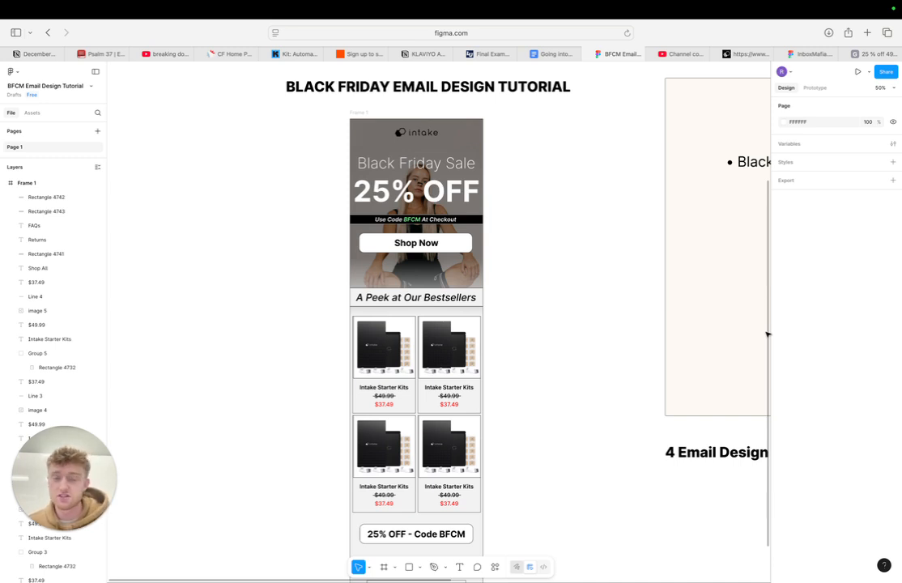
pyautogui.moveTo(658, 4)
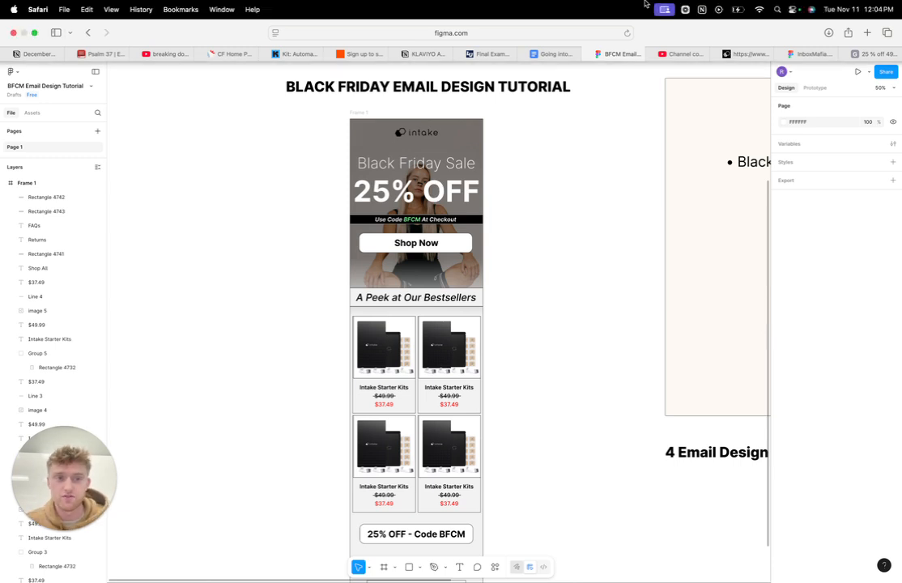